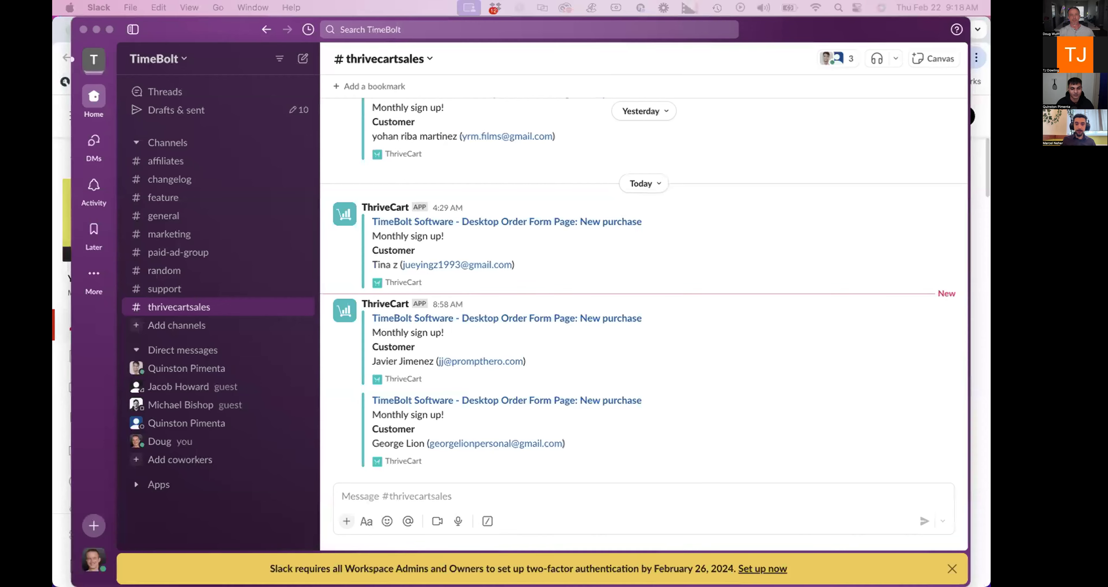
# Step: In TimeBolt, jump the preview to a chosen point on the cut timeline and bring Export Options into view
pyautogui.press('super+Tab')
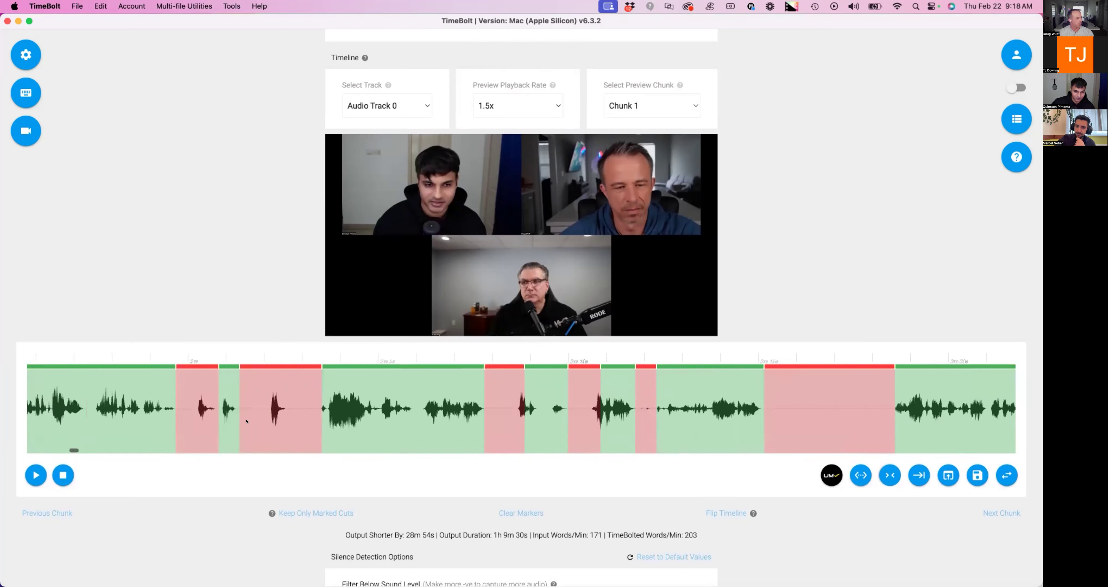
pyautogui.click(359, 413)
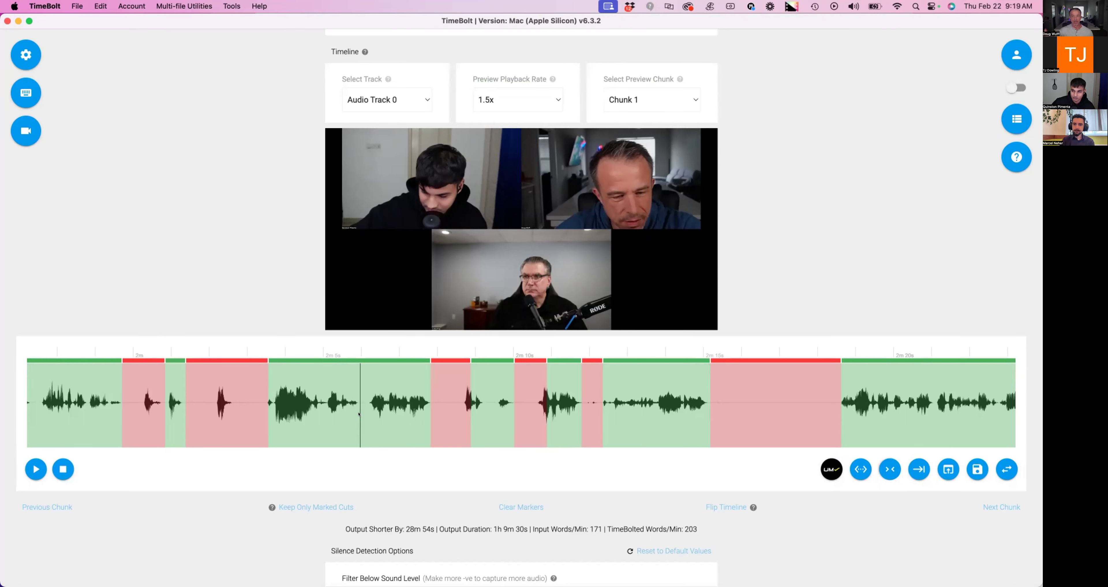
pyautogui.scroll(-10, 323, 386)
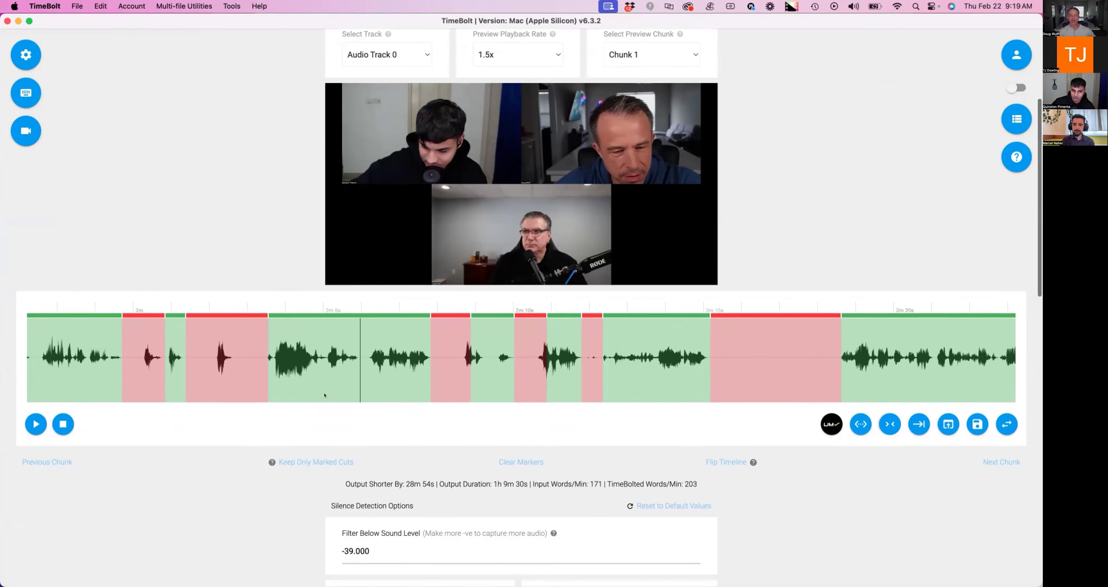
pyautogui.scroll(-20, 325, 389)
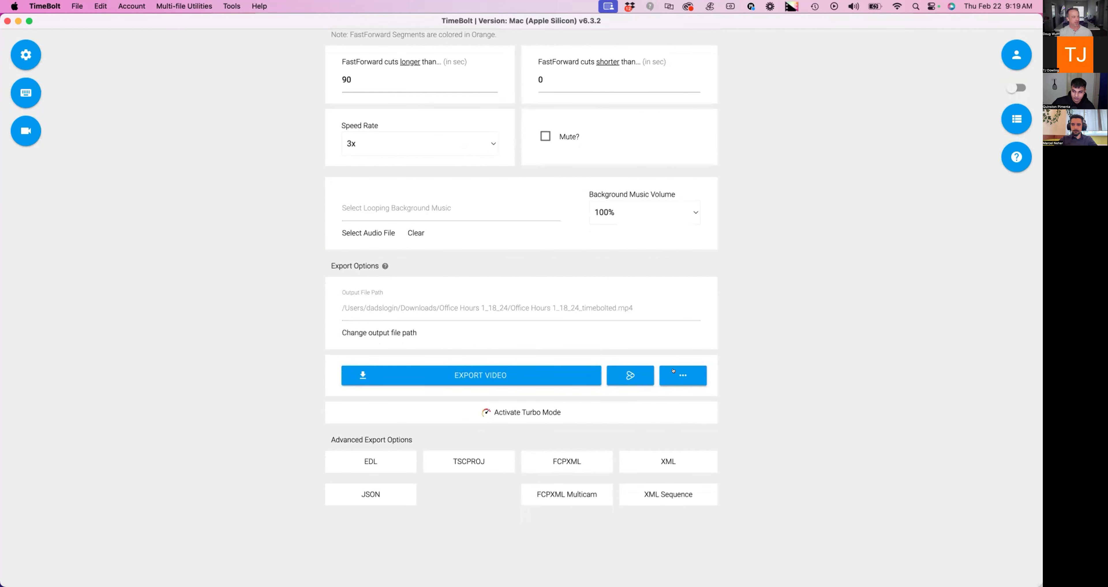
pyautogui.scroll(20, 674, 370)
pyautogui.scroll(-20, 760, 222)
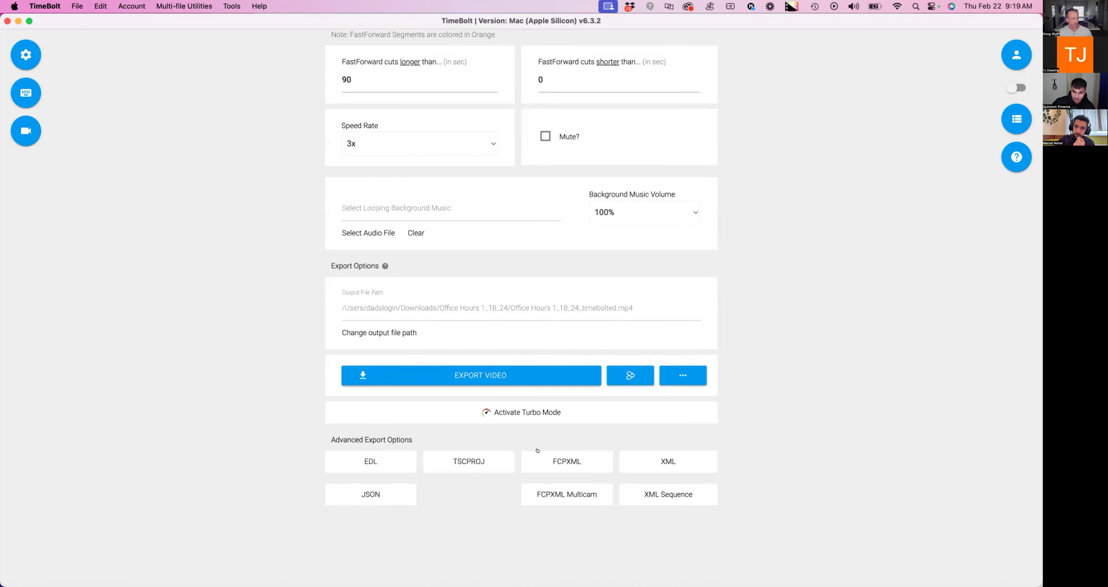
# Step: Set the Turbo Mode speed multiplier to 1.3, view the extra export choices, then close the dialog
pyautogui.click(527, 411)
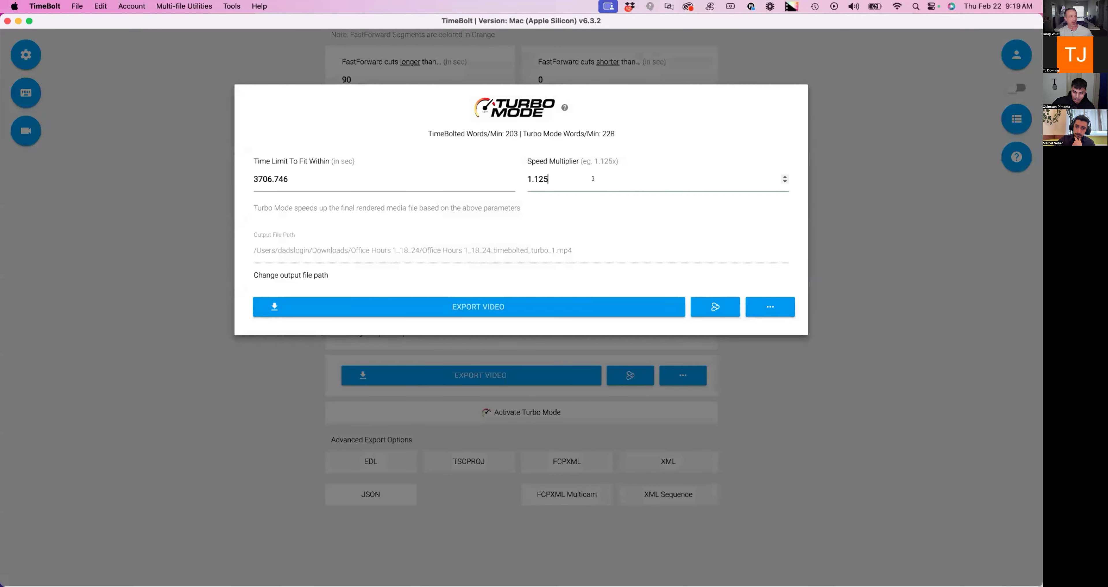
pyautogui.click(535, 178)
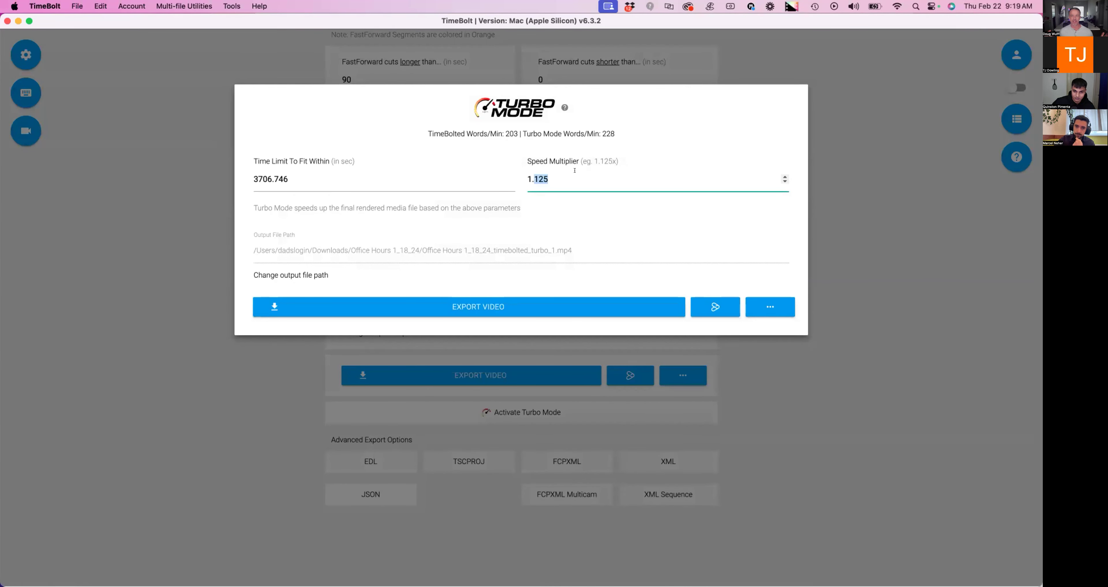
pyautogui.write('3')
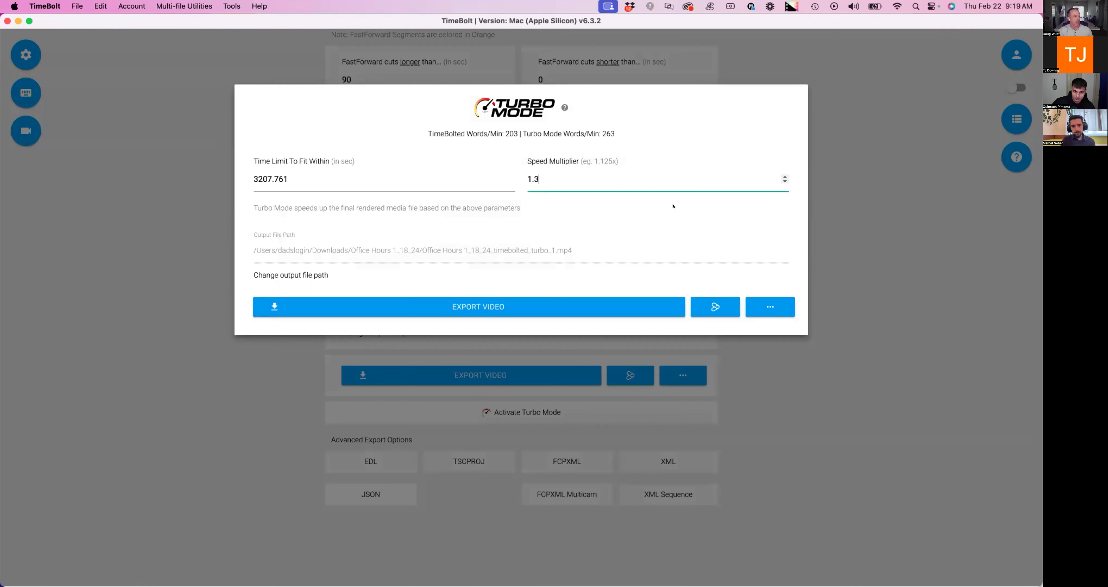
pyautogui.click(771, 305)
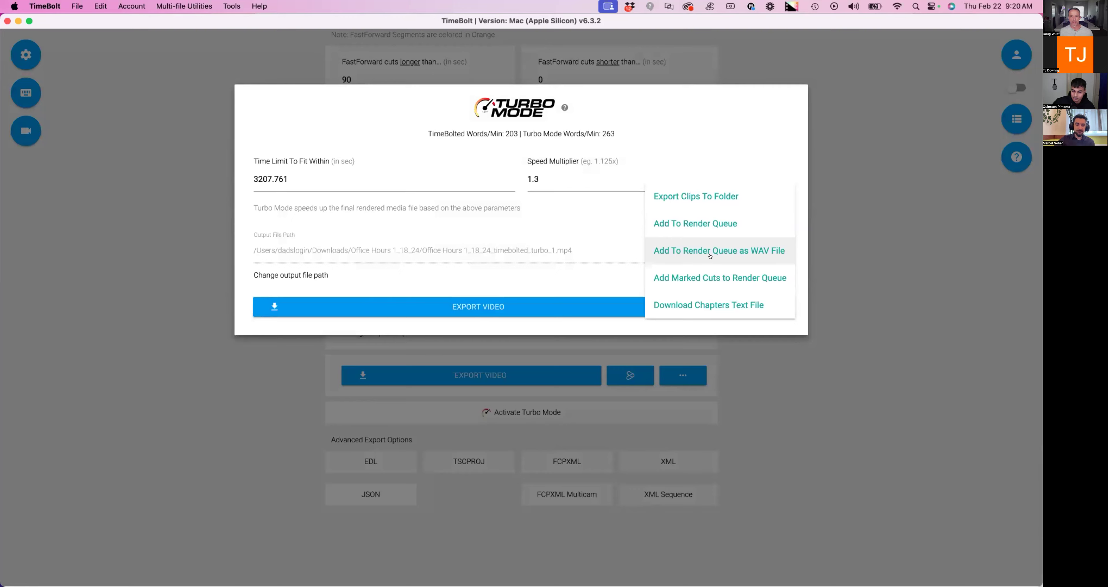
pyautogui.click(859, 283)
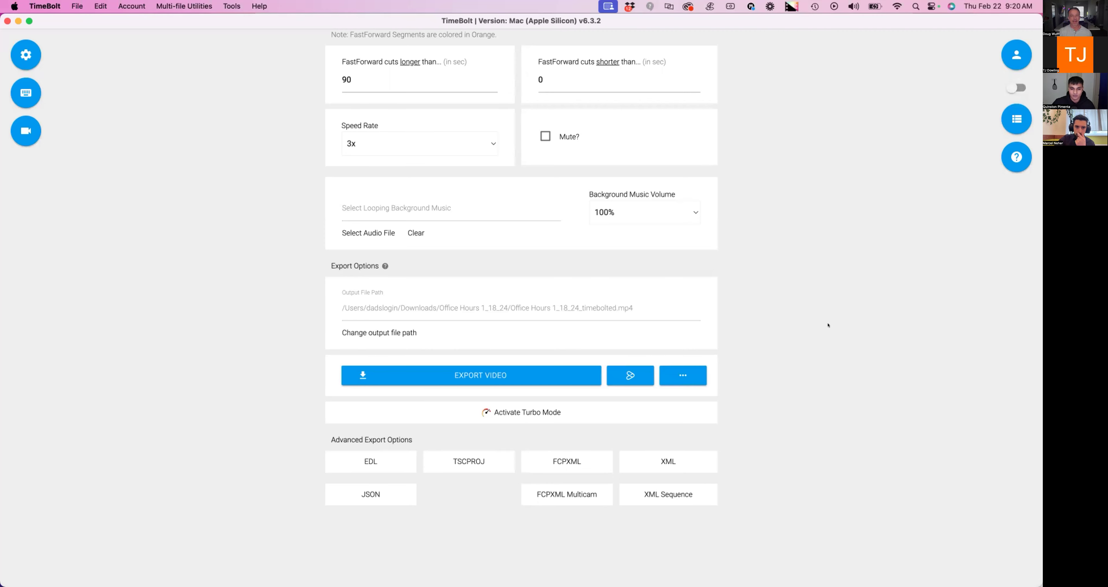
# Step: Open the Record Screen window, set to Screen with Camera with the FaceTime HD camera
pyautogui.scroll(15, 854, 290)
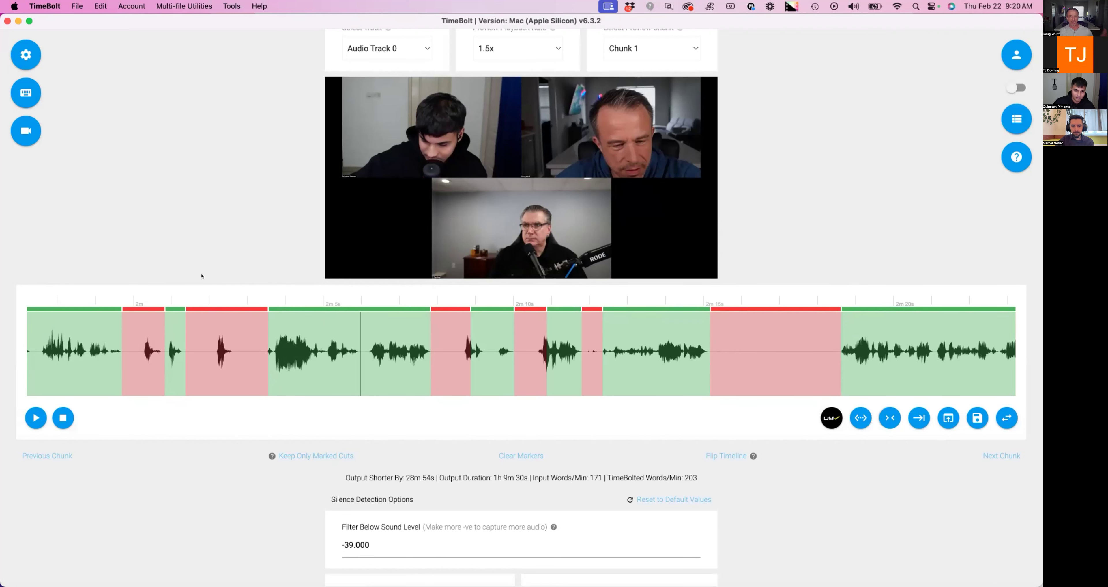
pyautogui.scroll(3, 151, 333)
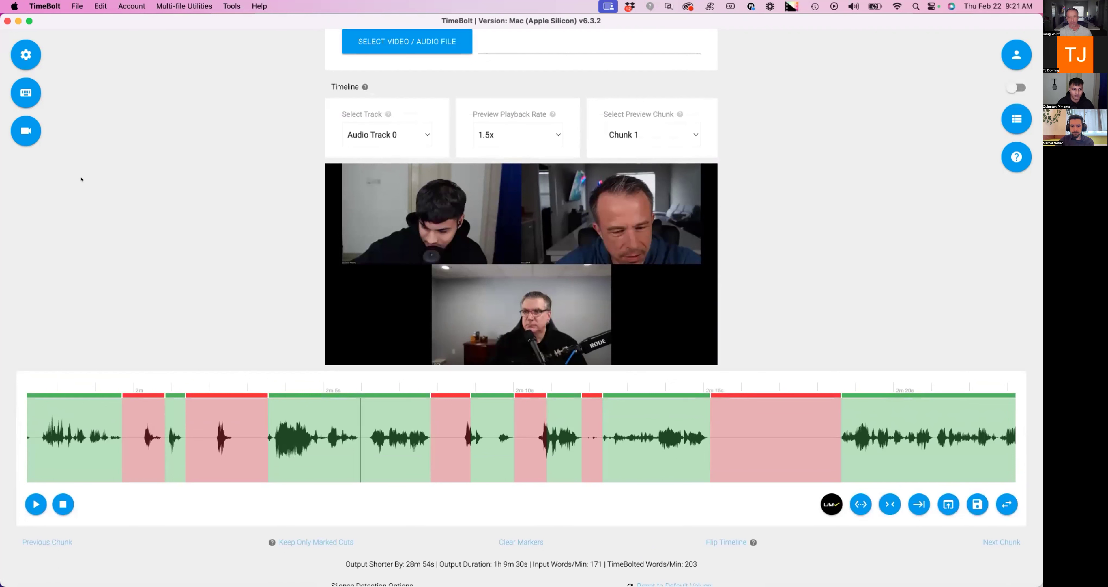
pyautogui.click(25, 130)
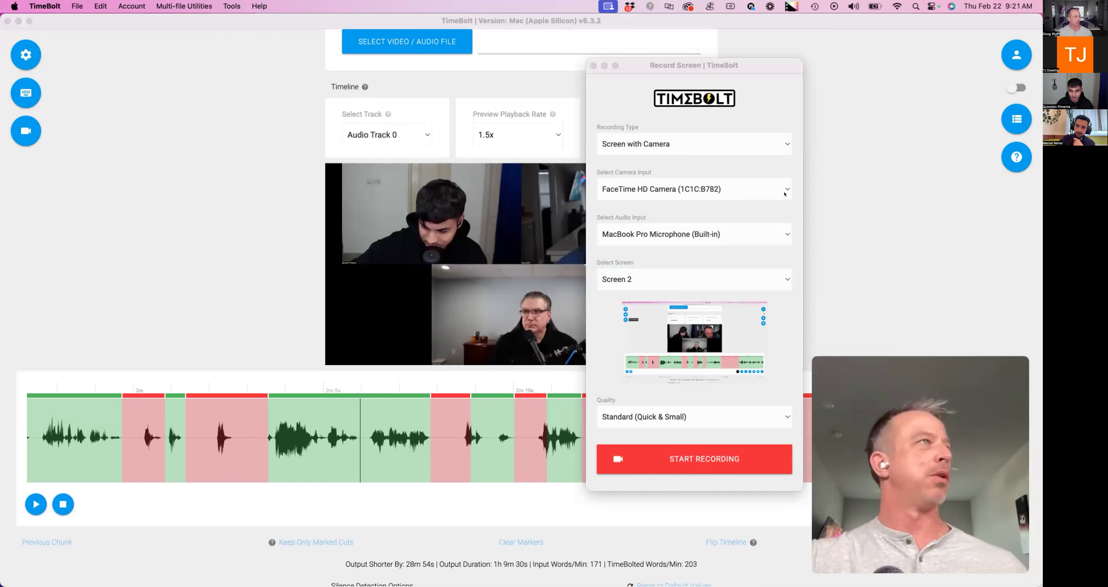
# Step: Choose Yeti Nano (046d:0acf) as the audio input and start the screen-with-camera recording
pyautogui.click(781, 232)
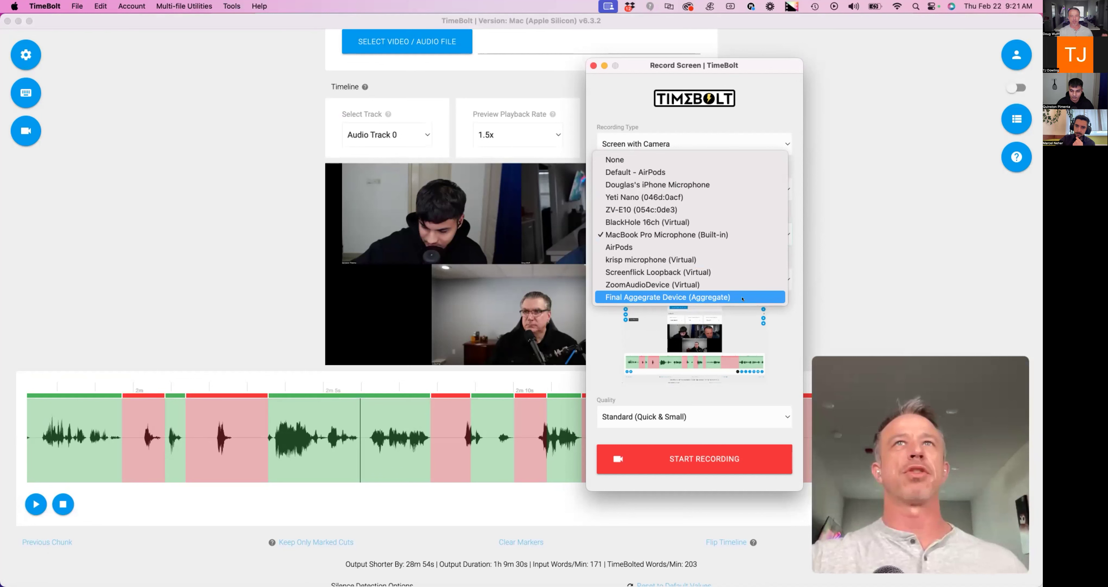
pyautogui.click(783, 102)
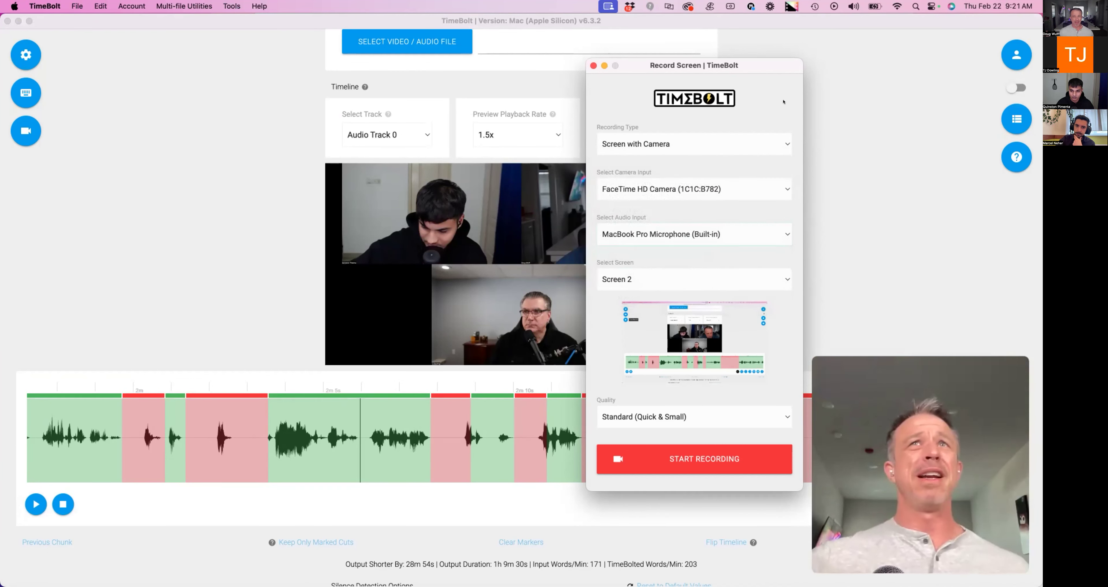
pyautogui.click(759, 194)
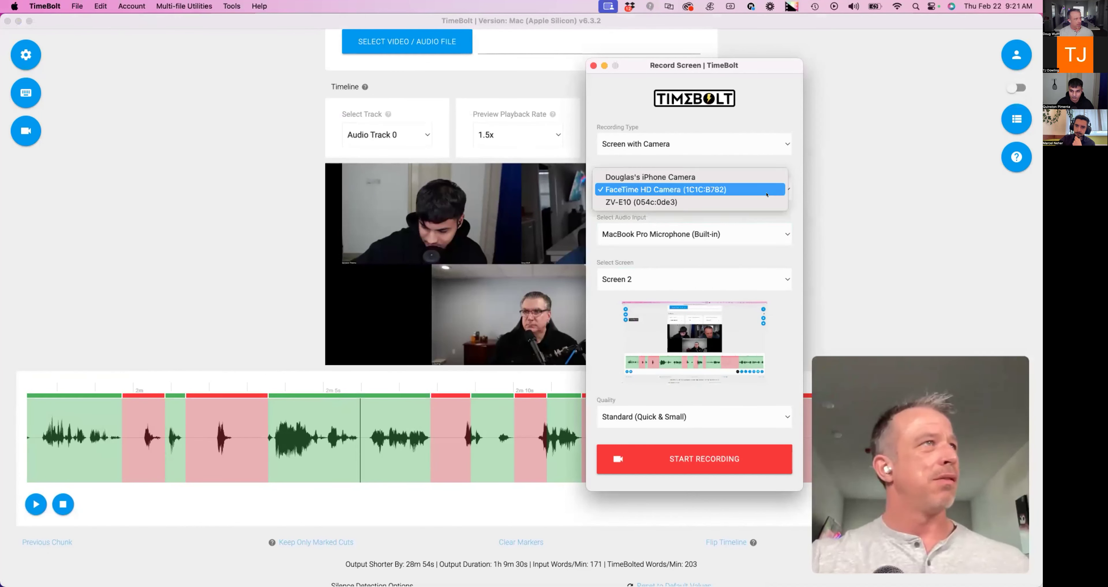
pyautogui.click(758, 234)
pyautogui.click(688, 194)
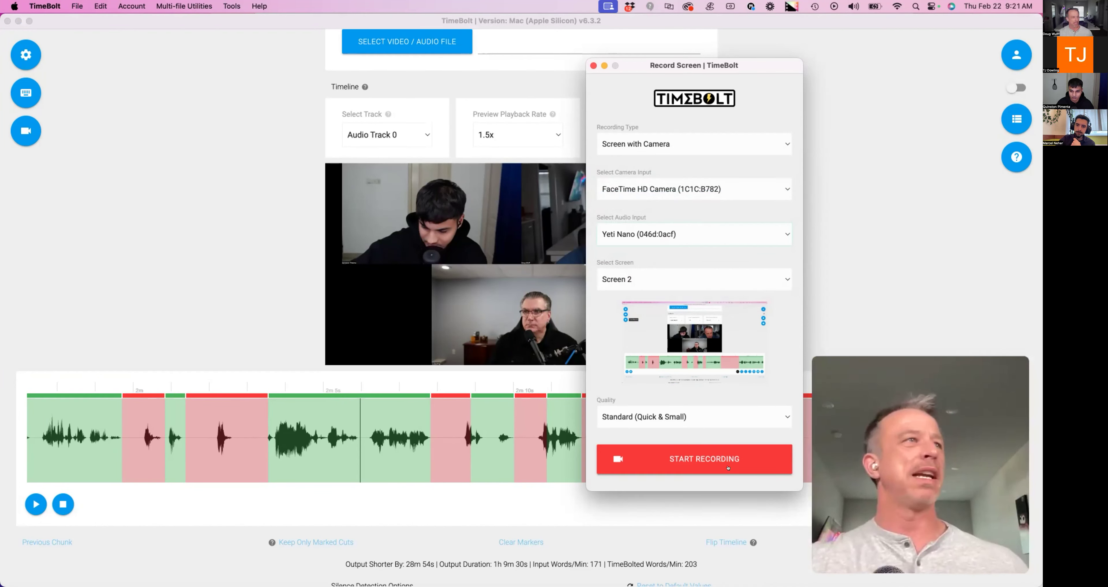
pyautogui.click(728, 451)
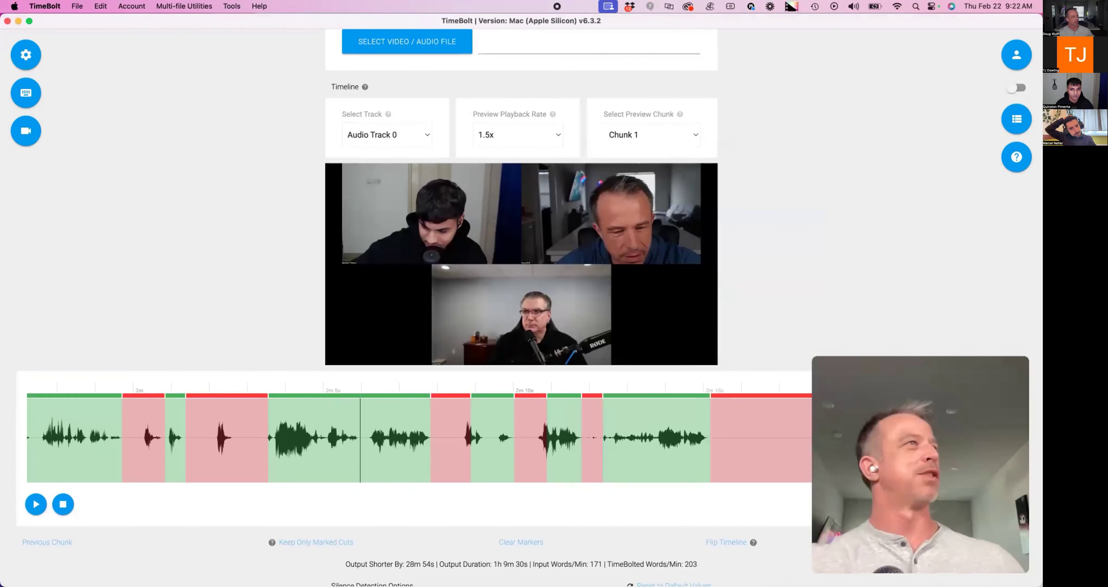
# Step: Return from Google Analytics to TimeBolt's silence-cut timeline while recording continues
pyautogui.scroll(3, 272, 263)
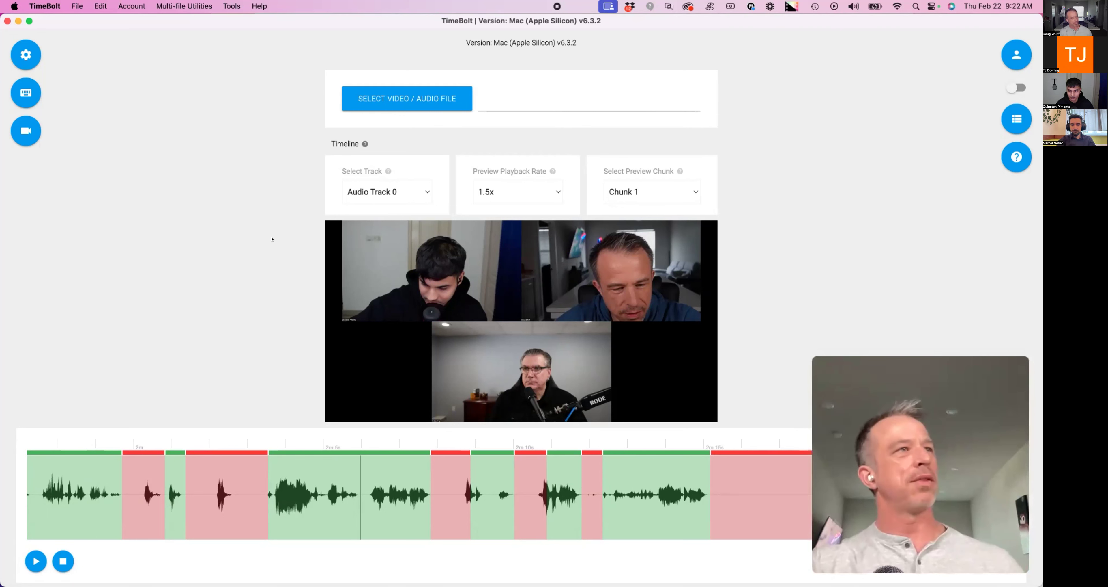
# Step: Stop the recording and save it to Downloads as vid-1708615370545.mp4
pyautogui.scroll(-2, 271, 265)
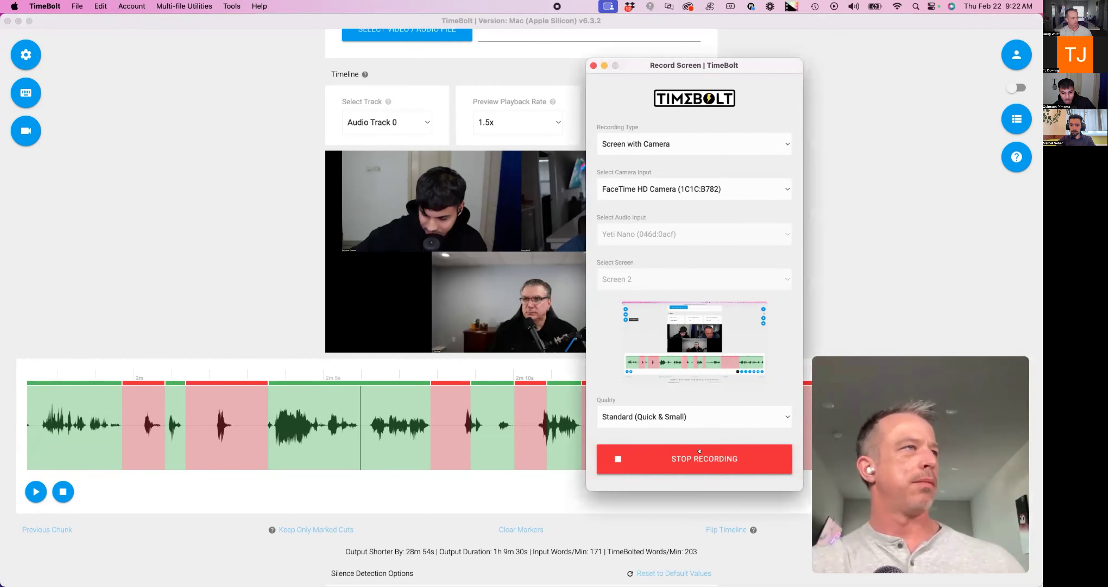
pyautogui.click(700, 450)
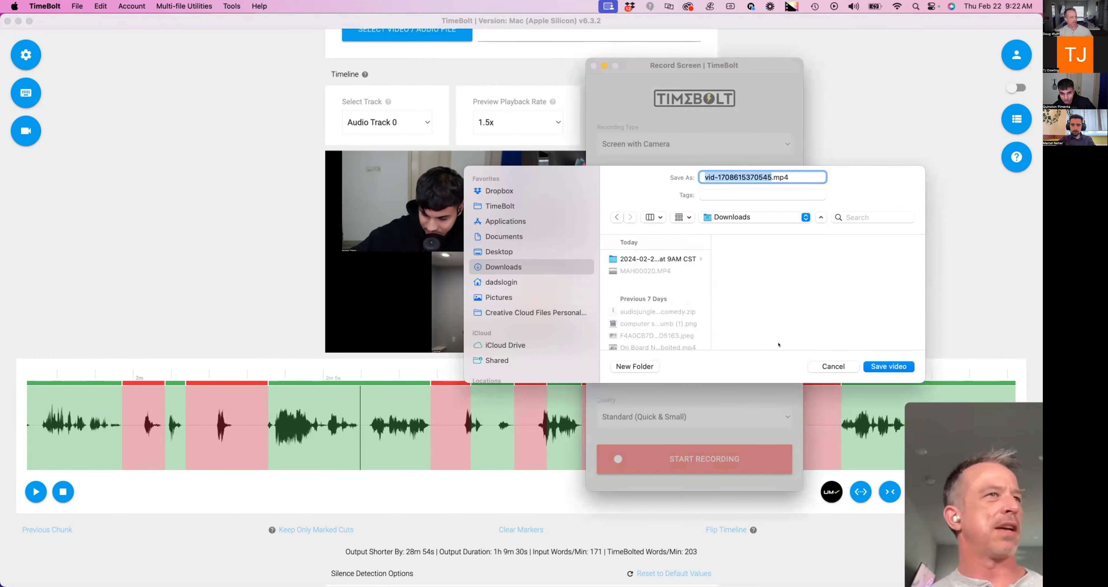
pyautogui.click(907, 402)
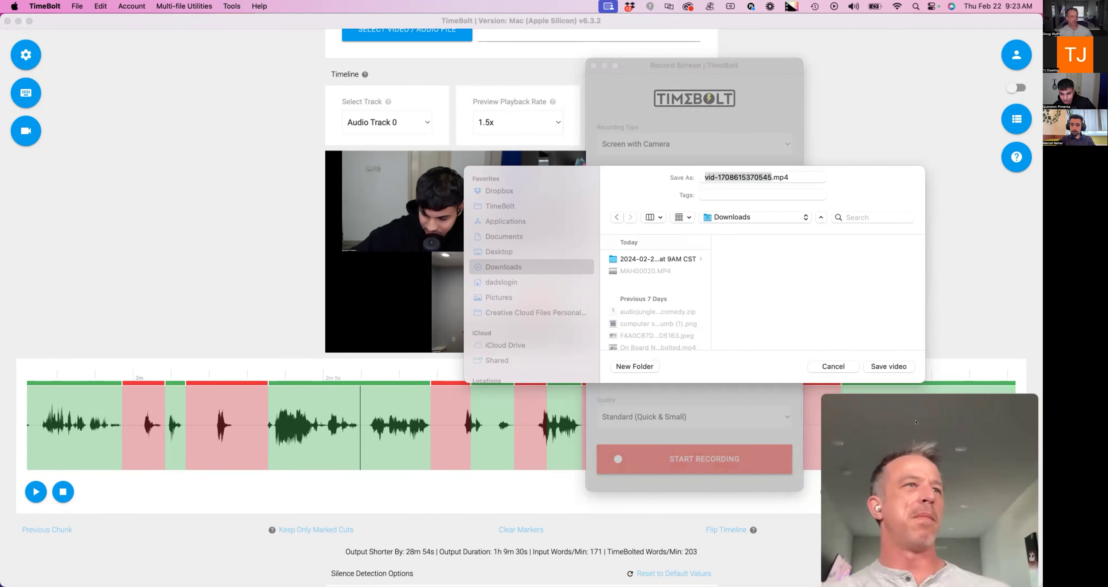
pyautogui.click(890, 365)
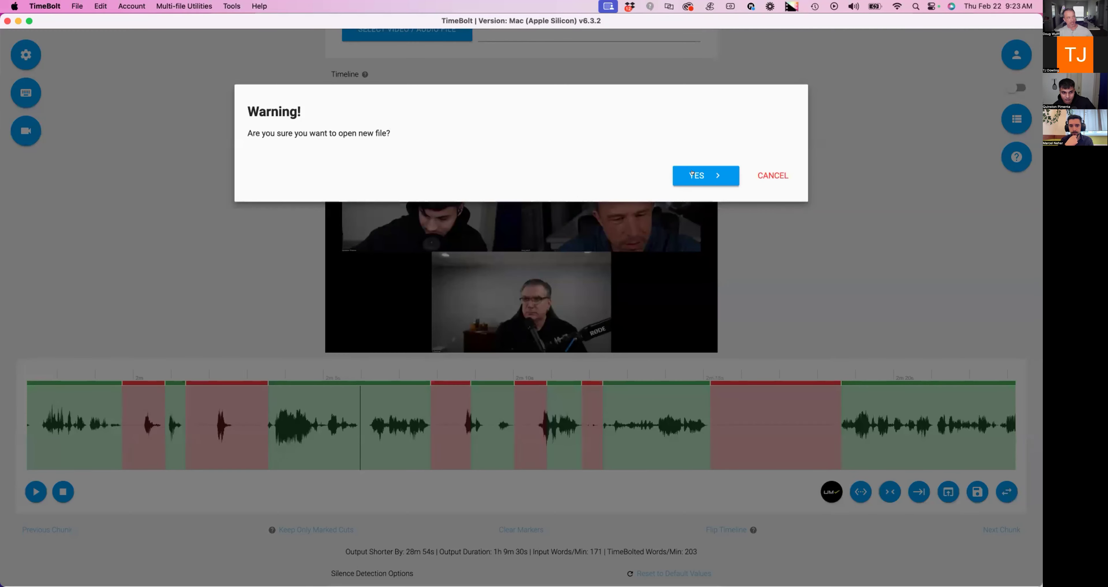
# Step: Open the new recording in place of the current file and turn off FastForward Silences
pyautogui.click(692, 173)
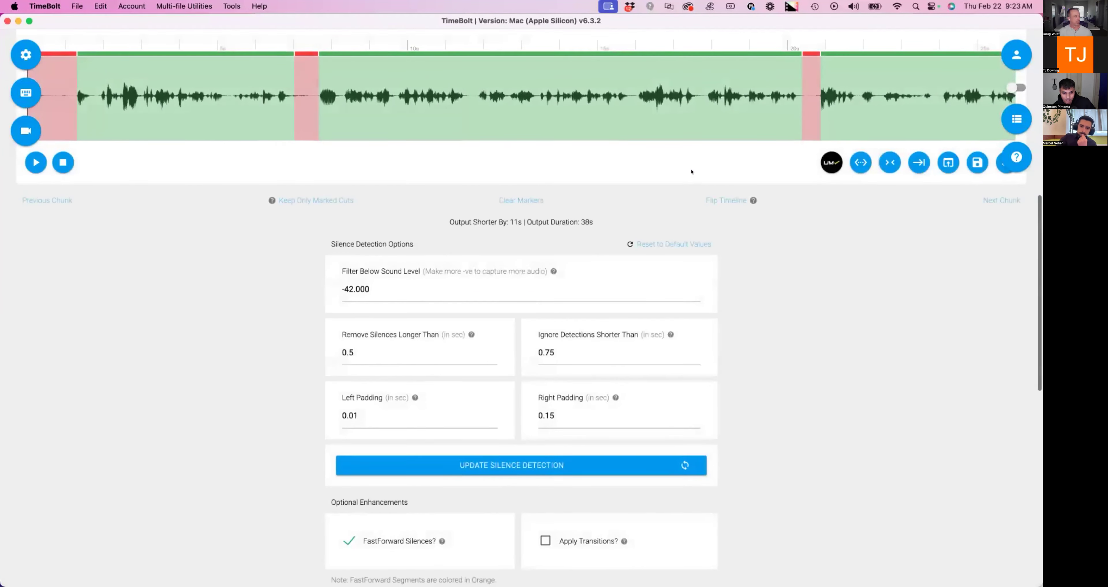
pyautogui.scroll(-7, 627, 379)
pyautogui.scroll(-5, 627, 379)
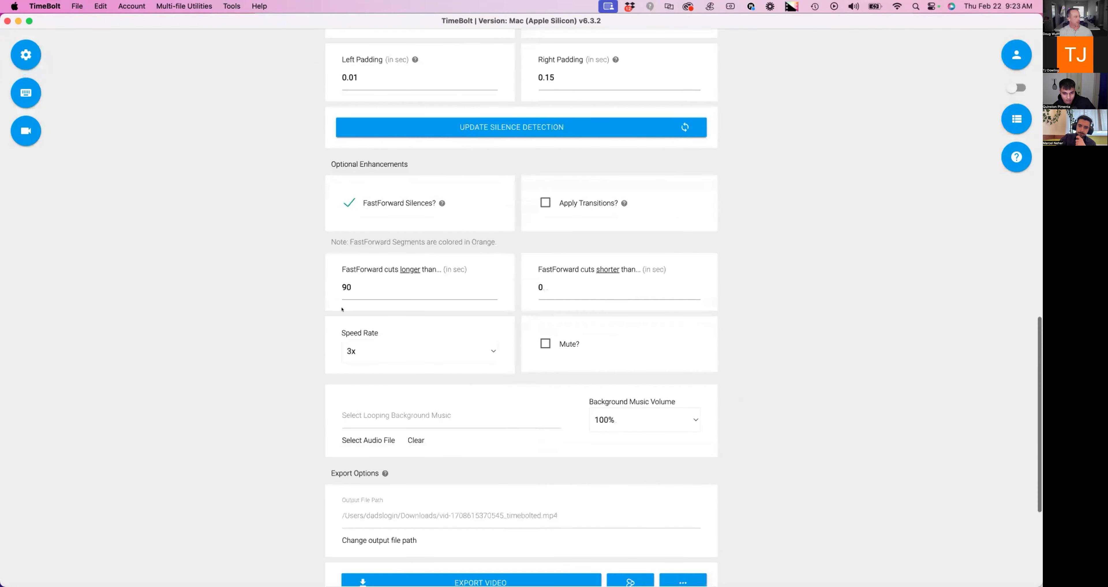
pyautogui.click(349, 200)
# Step: Open the Turbo Mode settings, showing a 3207.761 s time limit and 1.3 speed multiplier
pyautogui.scroll(5, 776, 257)
pyautogui.scroll(5, 776, 256)
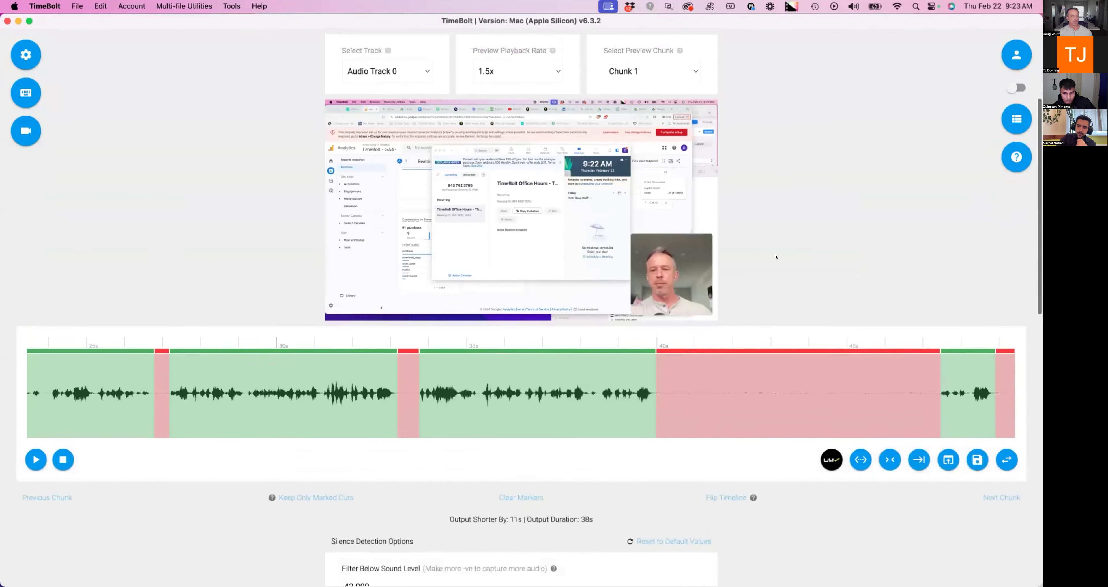
pyautogui.scroll(-8, 776, 256)
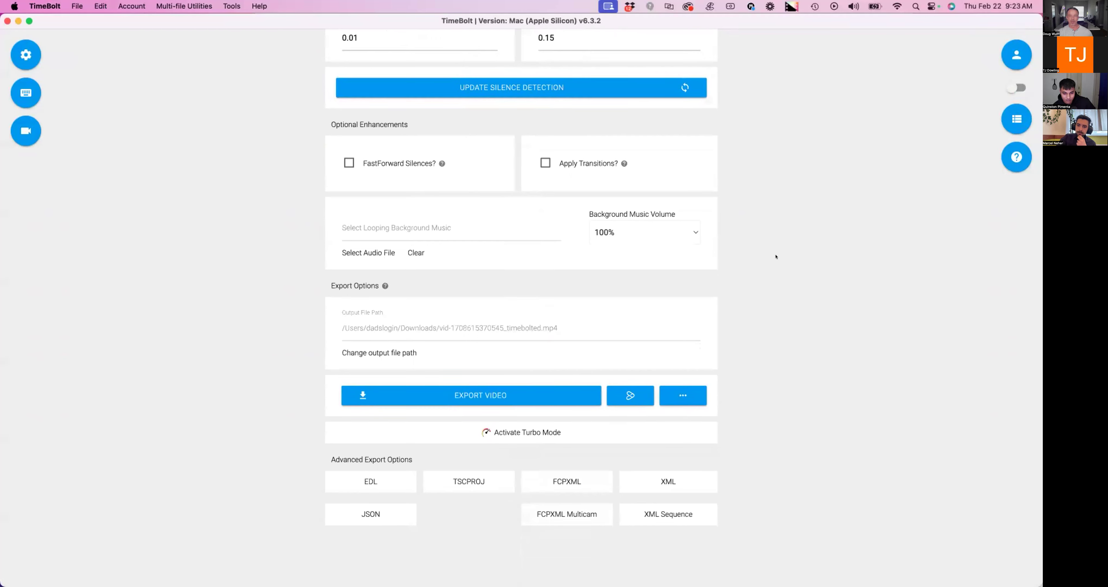
pyautogui.scroll(-1, 776, 256)
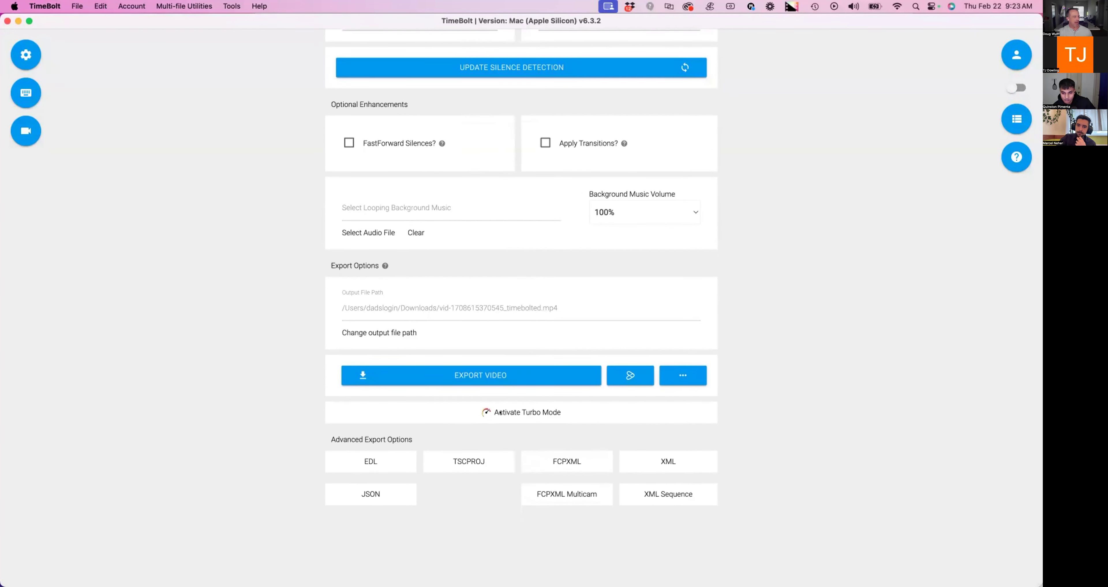
pyautogui.click(528, 412)
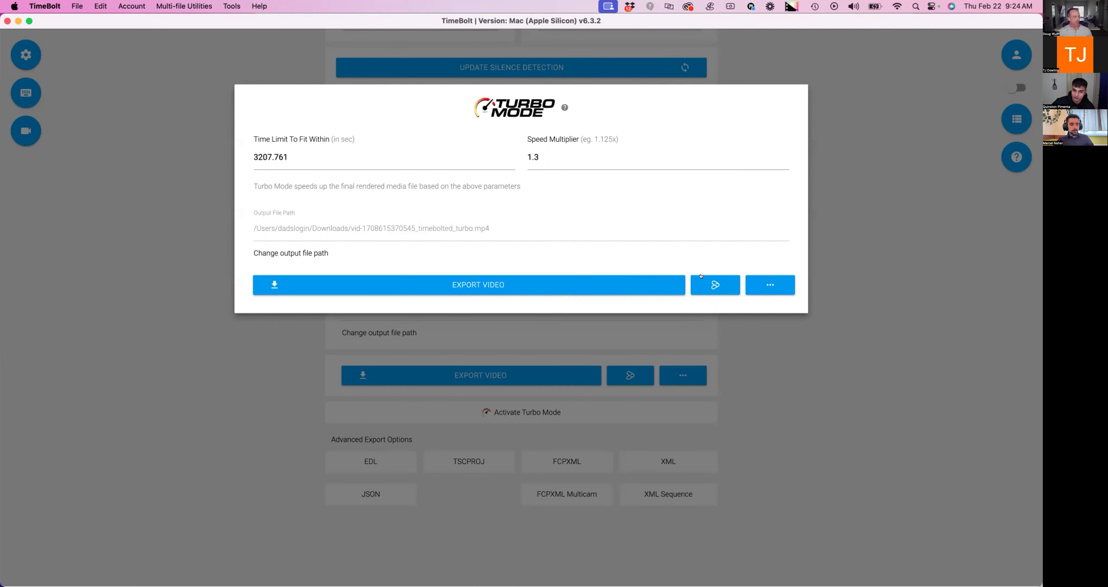
pyautogui.click(597, 278)
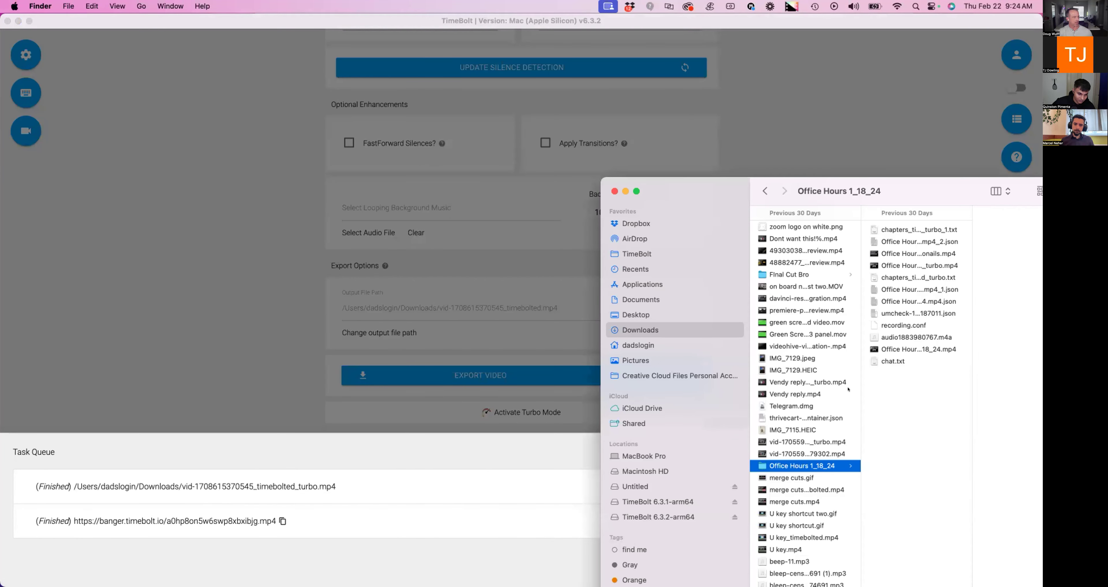
# Step: Play the exported turbo MP4 from Downloads in QuickTime, scrubbing to 00:11 and 00:24
pyautogui.moveTo(949, 197); pyautogui.dragTo(890, 181)
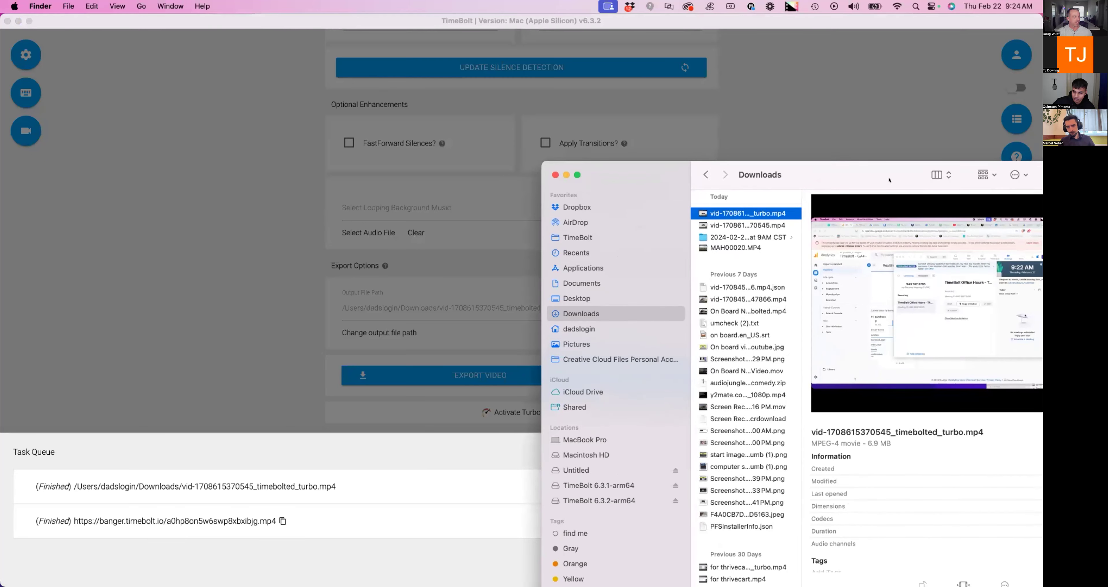
pyautogui.doubleClick(836, 249)
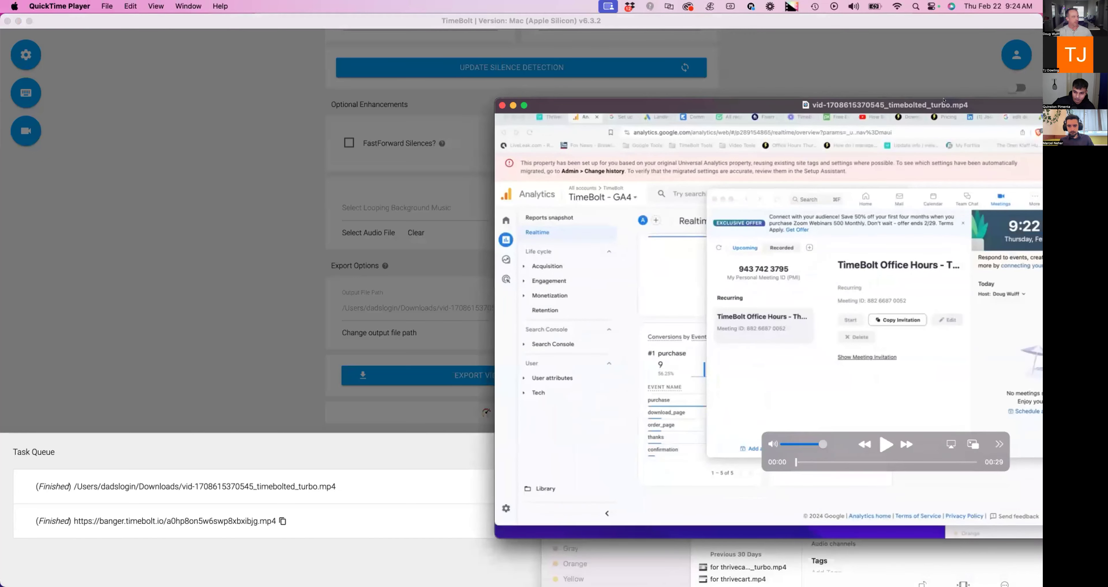
pyautogui.moveTo(945, 100); pyautogui.dragTo(626, 105)
pyautogui.click(550, 458)
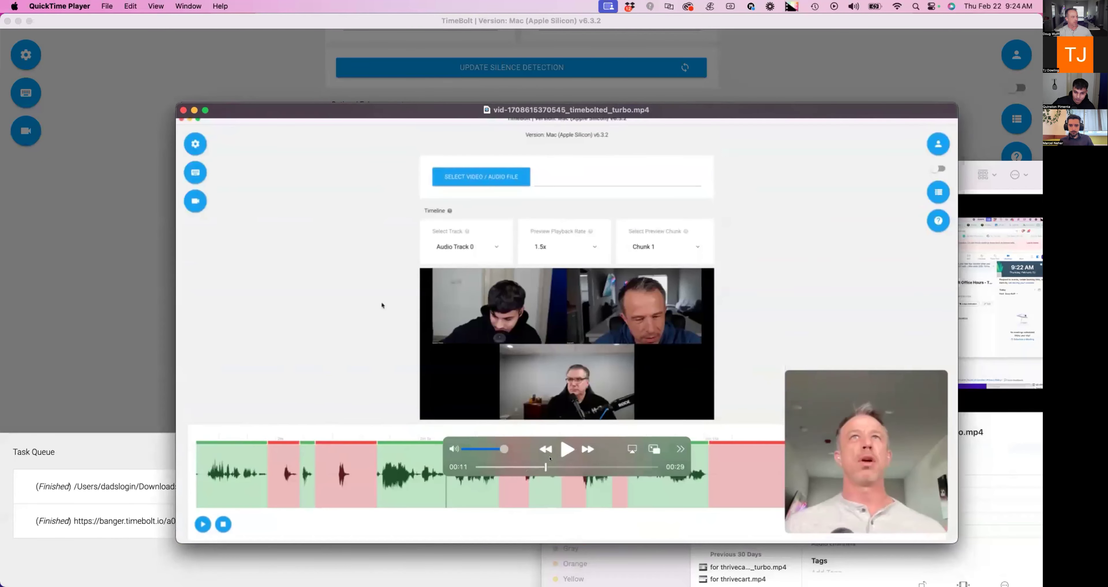
pyautogui.click(622, 459)
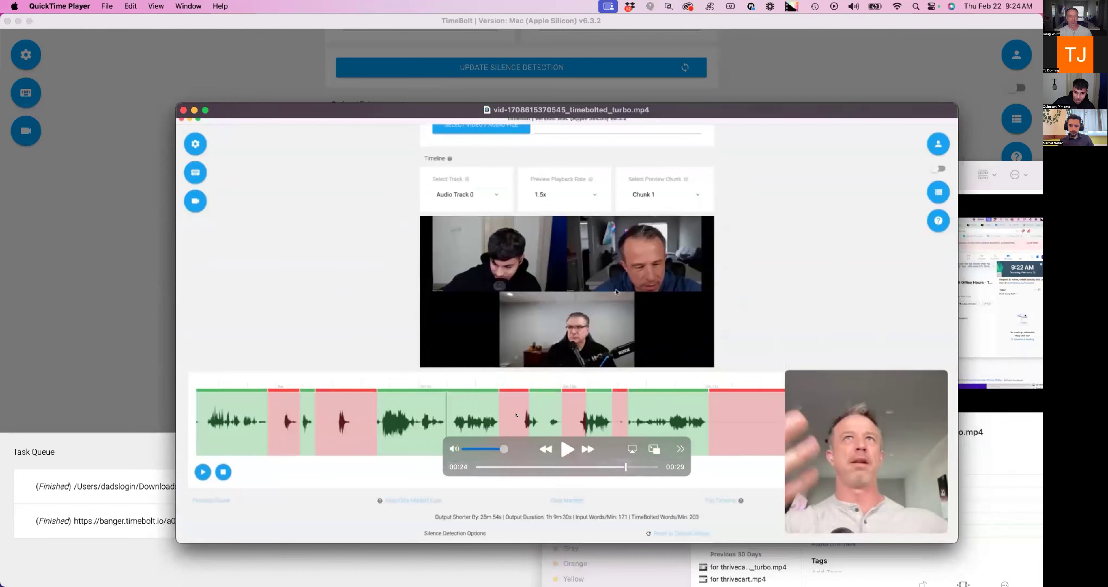
# Step: Close the QuickTime player and return to TimeBolt with the task queue dismissed
pyautogui.click(183, 109)
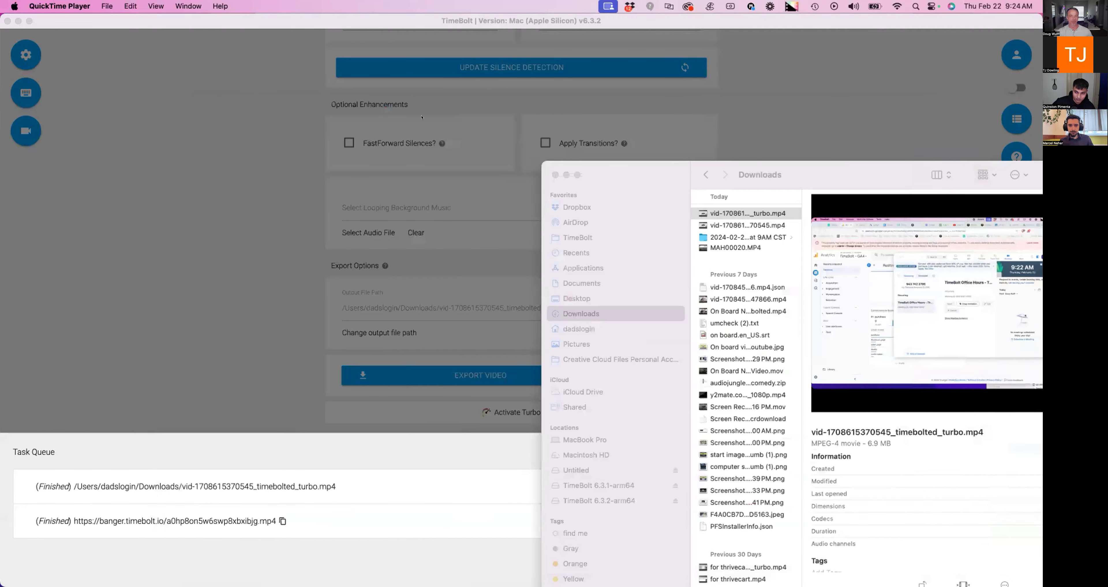
pyautogui.click(120, 286)
pyautogui.click(752, 309)
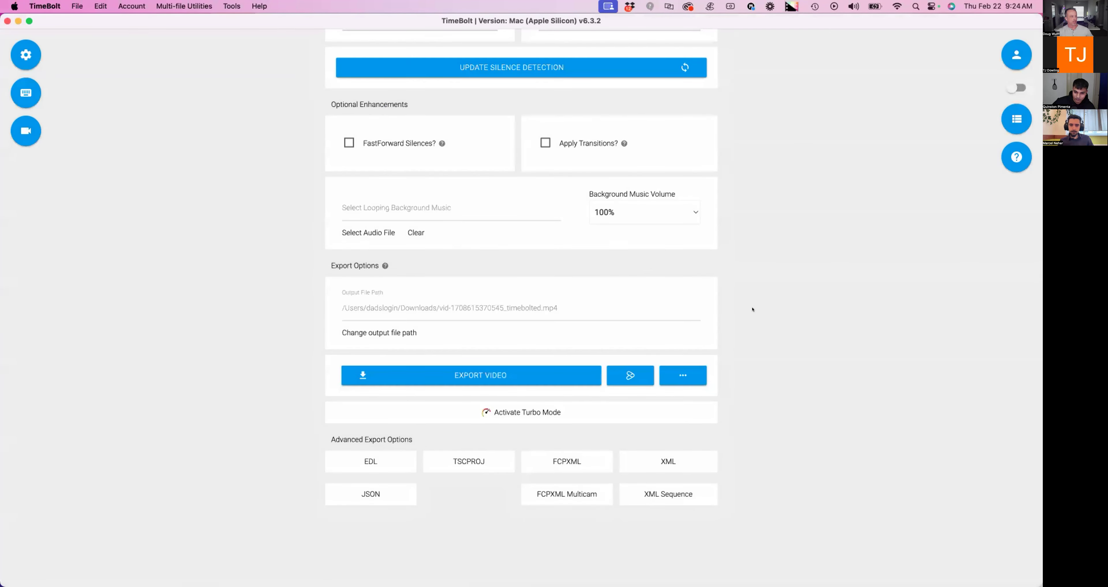
# Step: Upload a 1.125x turbo export to an unlisted link, then copy and open that link
pyautogui.click(509, 409)
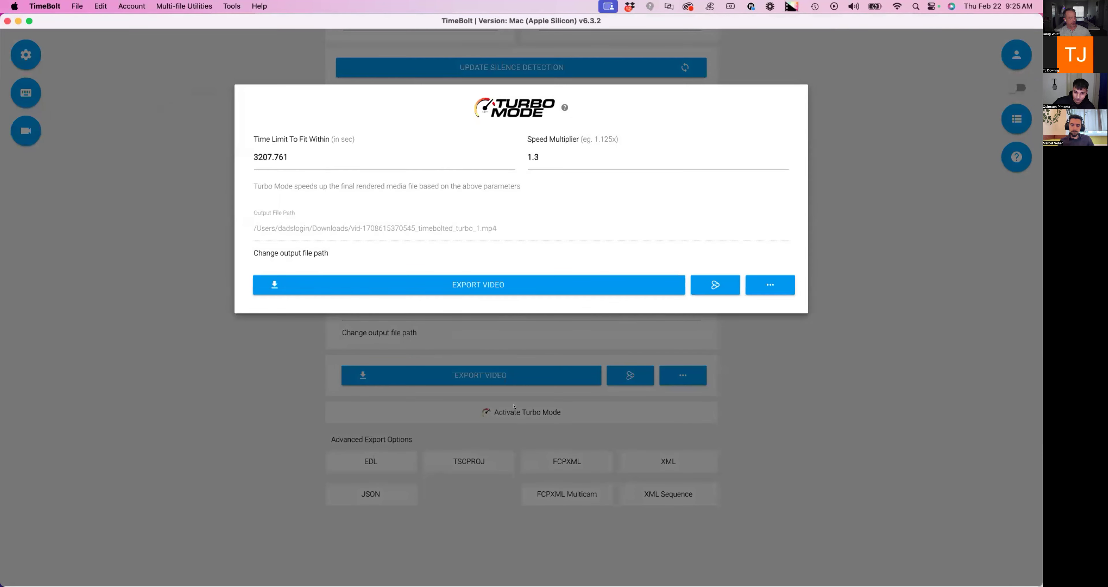
pyautogui.click(712, 285)
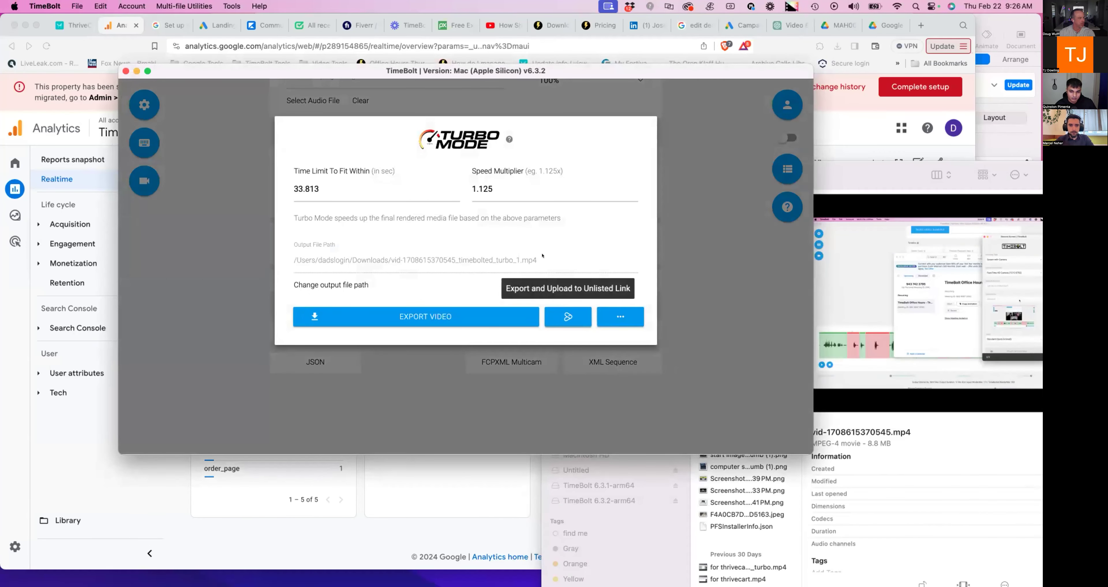
pyautogui.click(524, 187)
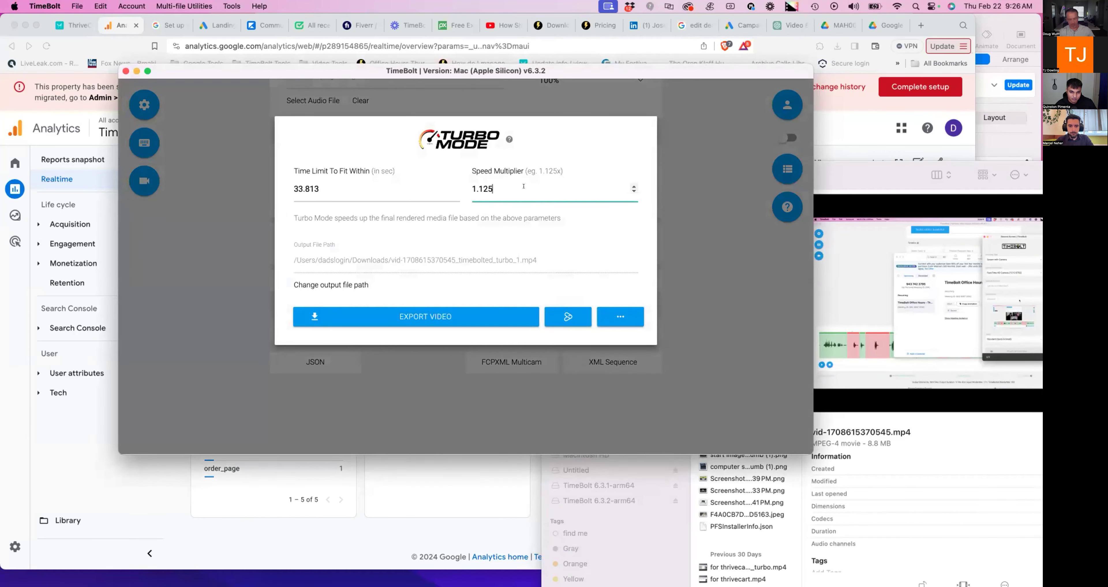
pyautogui.write('1.')
pyautogui.press('Return')
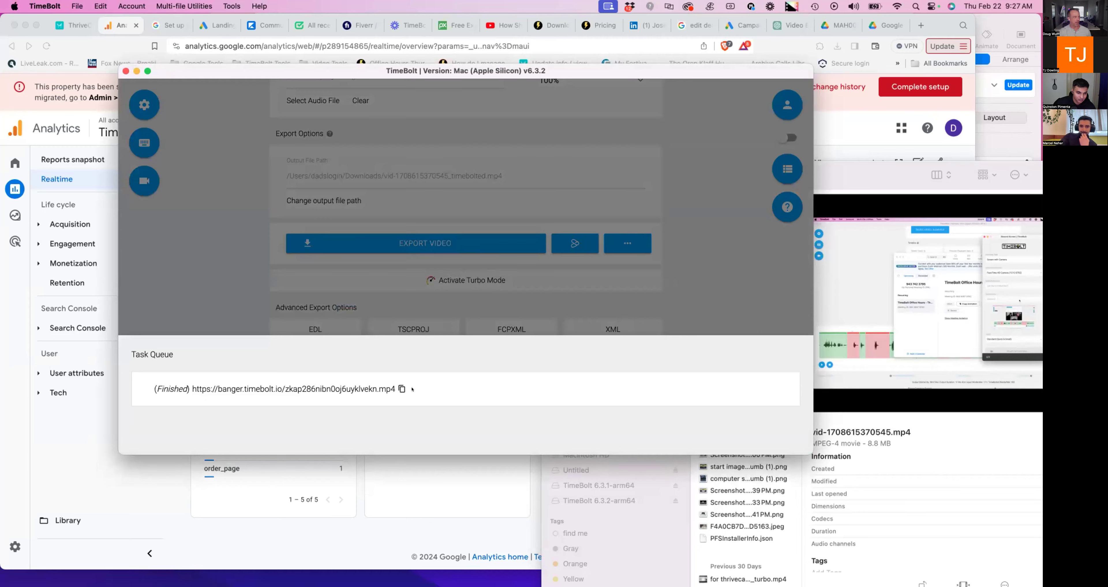
pyautogui.click(401, 389)
pyautogui.click(362, 387)
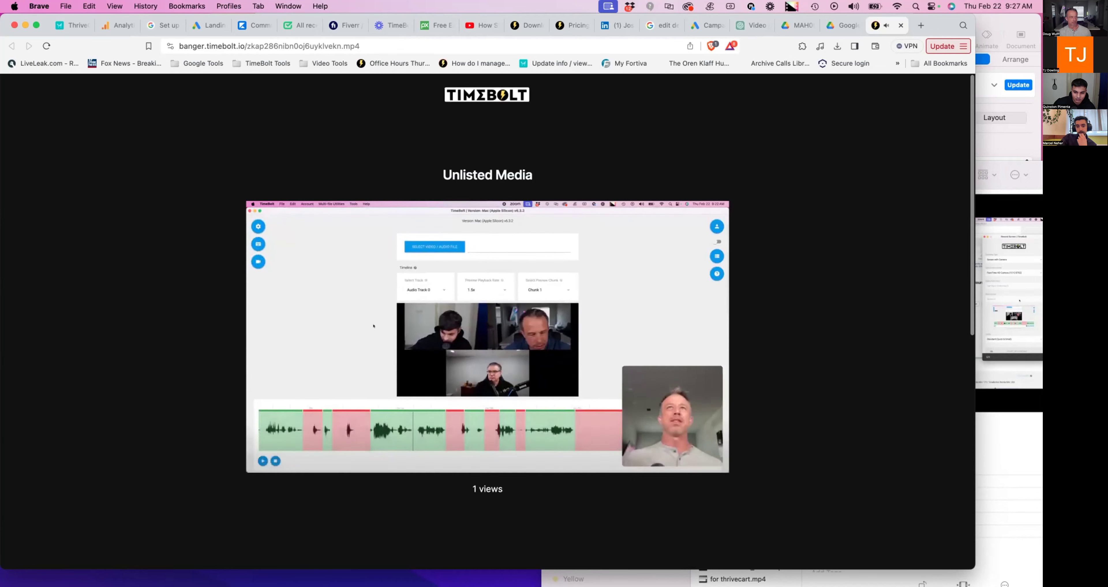
# Step: Pause the uploaded clip on its unlisted page, then scroll down to About TimeBolt and back up
pyautogui.moveTo(656, 344)
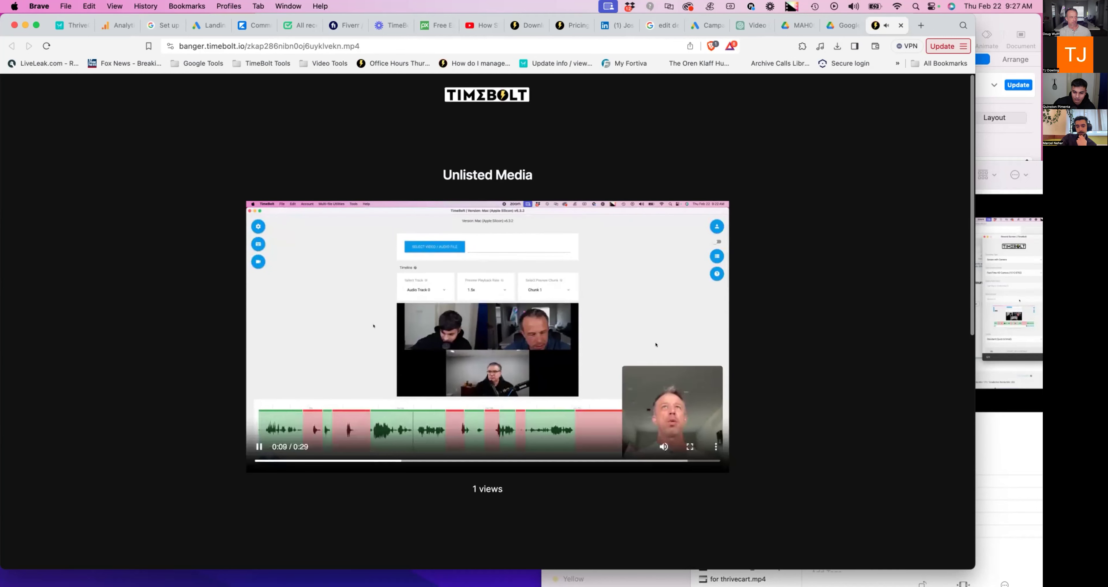
pyautogui.click(656, 344)
pyautogui.scroll(-7, 832, 365)
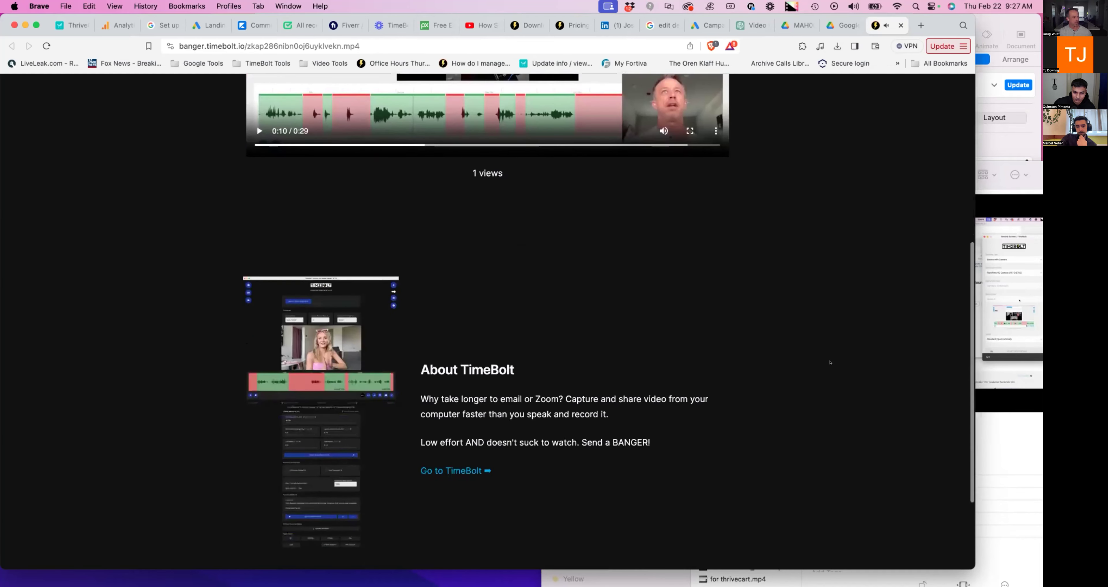
pyautogui.scroll(6, 830, 353)
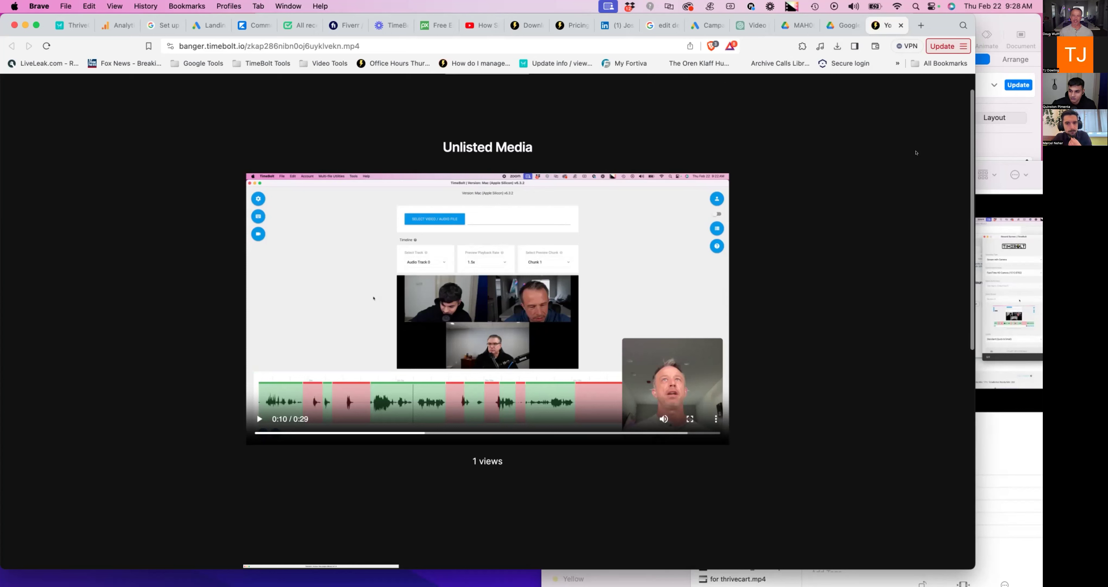
# Step: Bring TimeBolt forward, open the Manage Account page, then close the purchase history tab
pyautogui.hotkey('ctrl', 'Up')
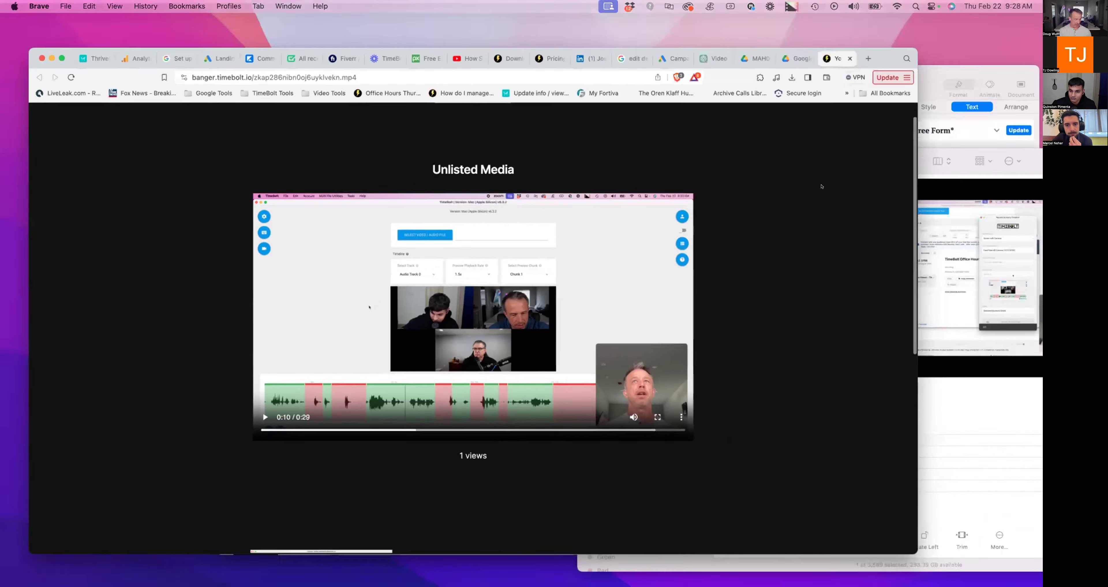
pyautogui.click(379, 137)
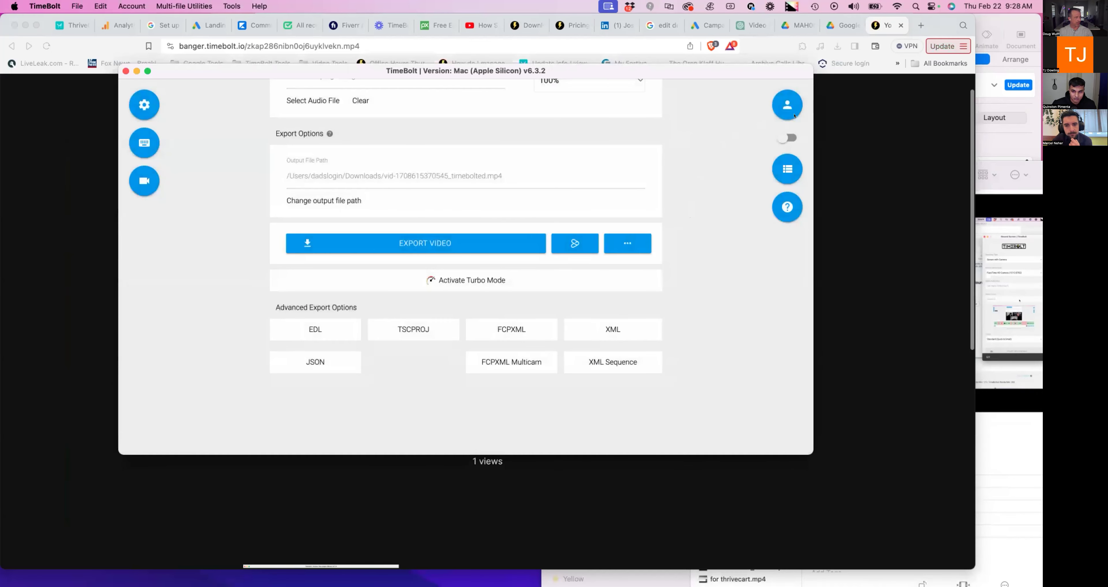
pyautogui.click(781, 108)
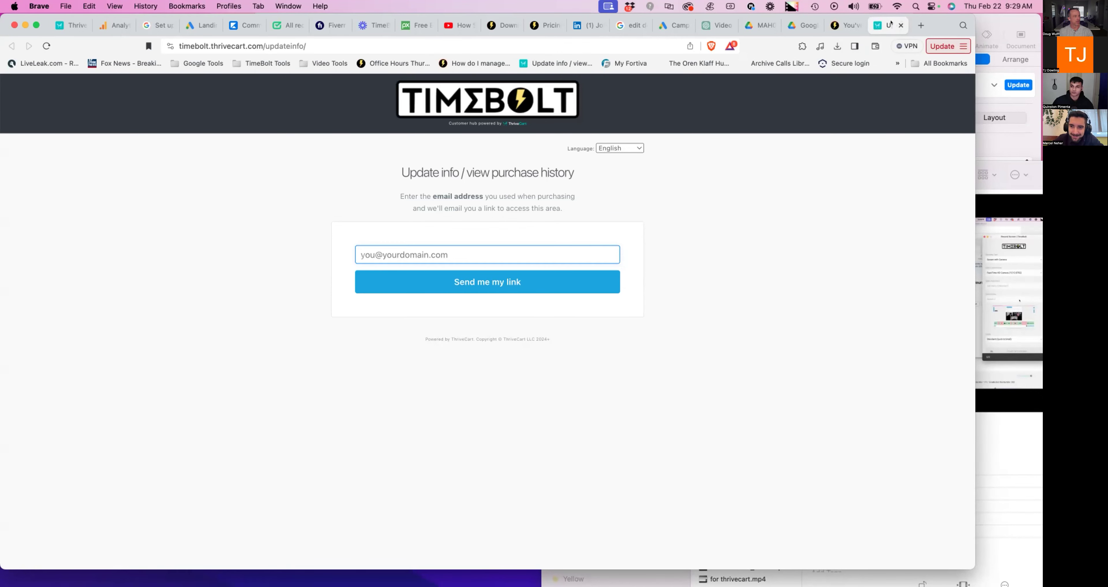
pyautogui.click(901, 25)
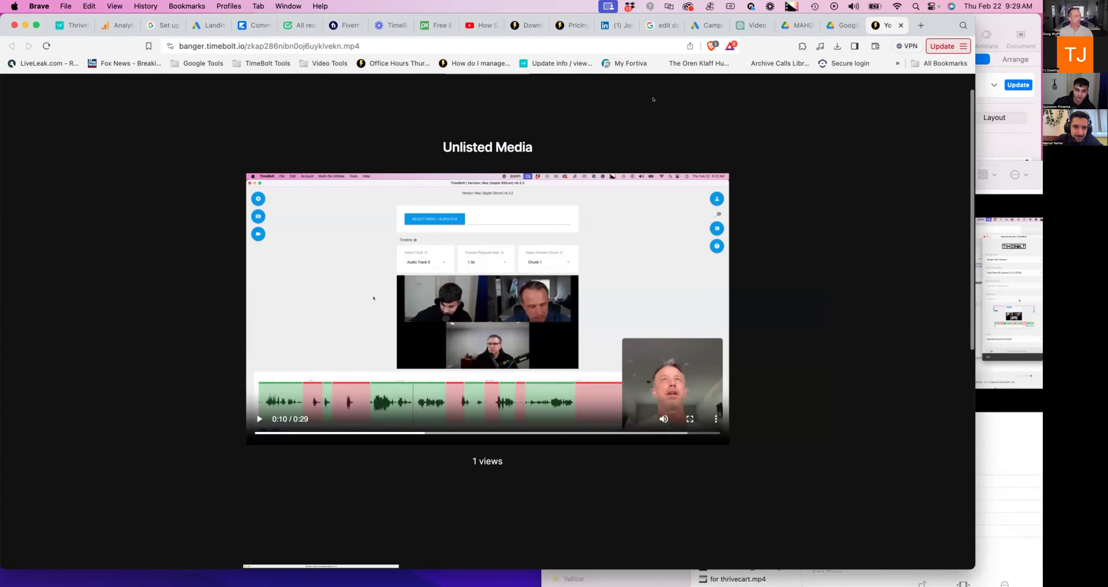
# Step: Load timebolt.io in Brave's address bar and spread out all open windows
pyautogui.press('super+l')
pyautogui.write('timebolt.io')
pyautogui.press('Return')
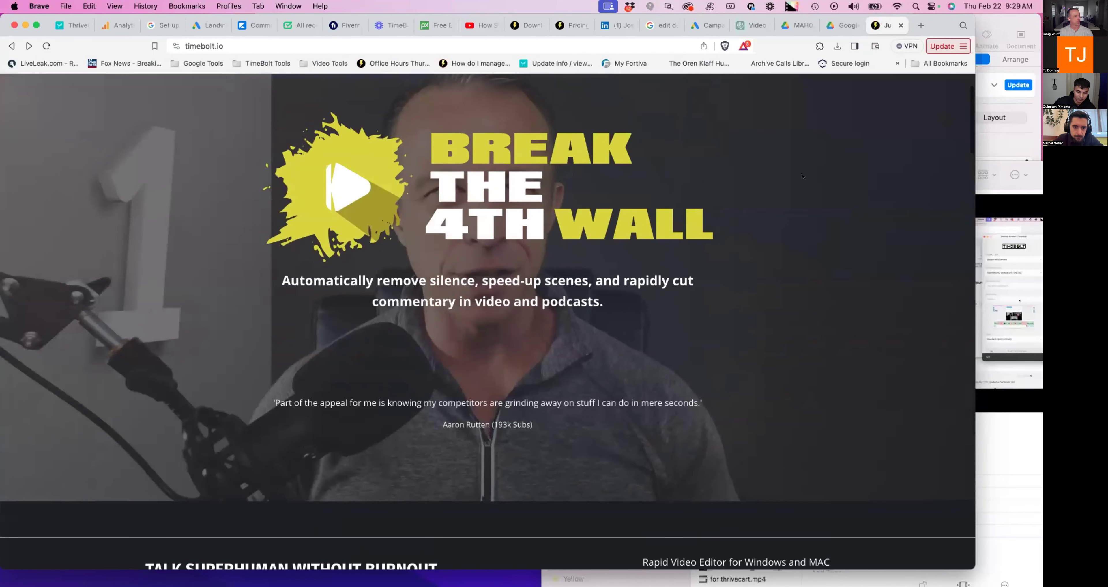
pyautogui.hotkey('ctrl', 'Up')
# Step: Return to TimeBolt, scroll up to the file selector, and open the Tools menu of video utilities
pyautogui.click(301, 189)
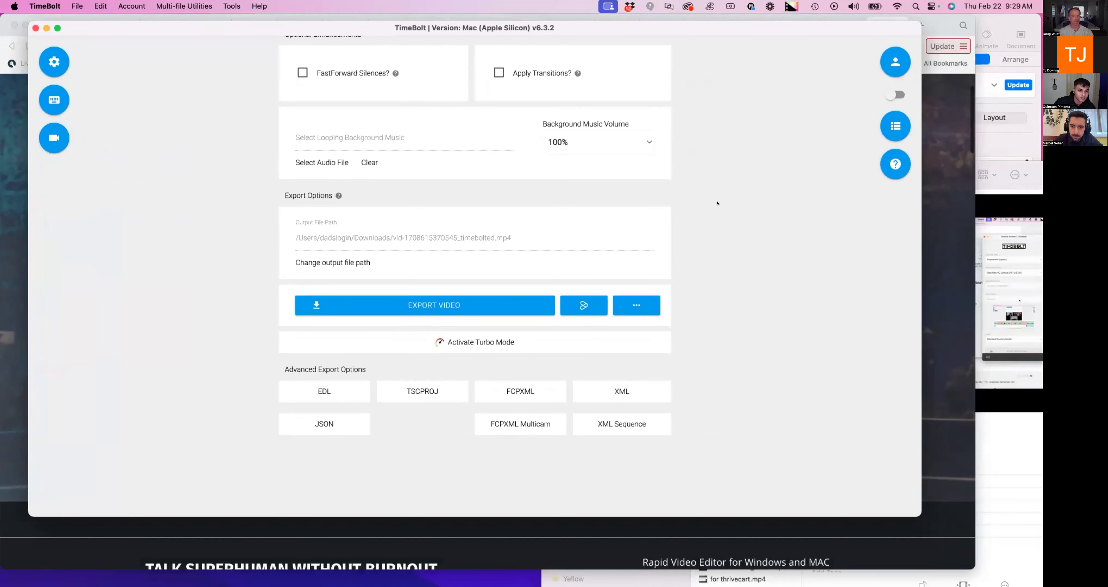
pyautogui.scroll(10, 731, 215)
pyautogui.scroll(5, 757, 245)
pyautogui.scroll(-1, 744, 253)
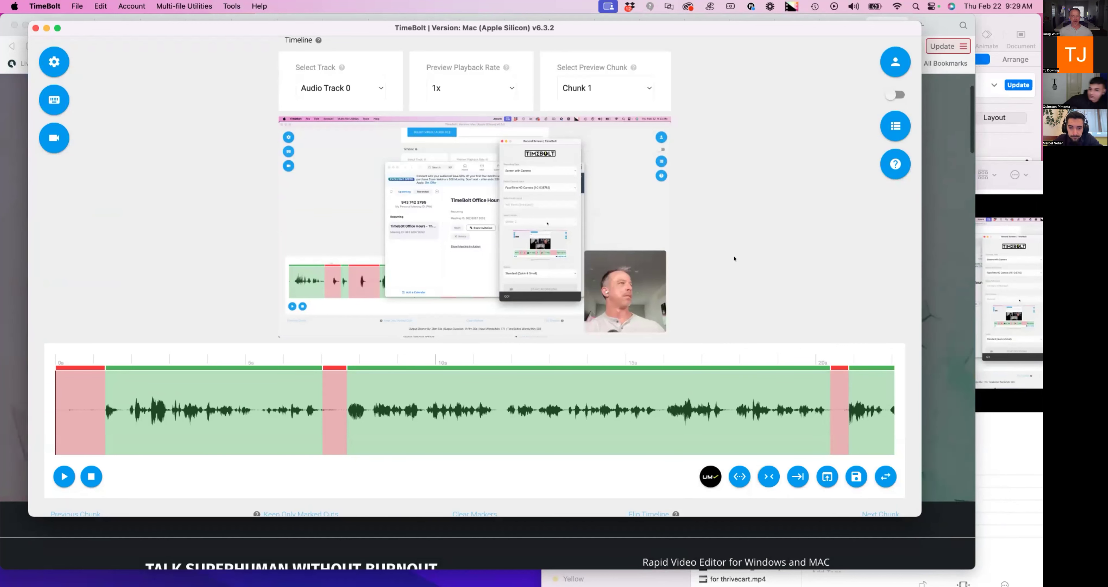
pyautogui.scroll(2, 603, 258)
pyautogui.scroll(-4, 472, 258)
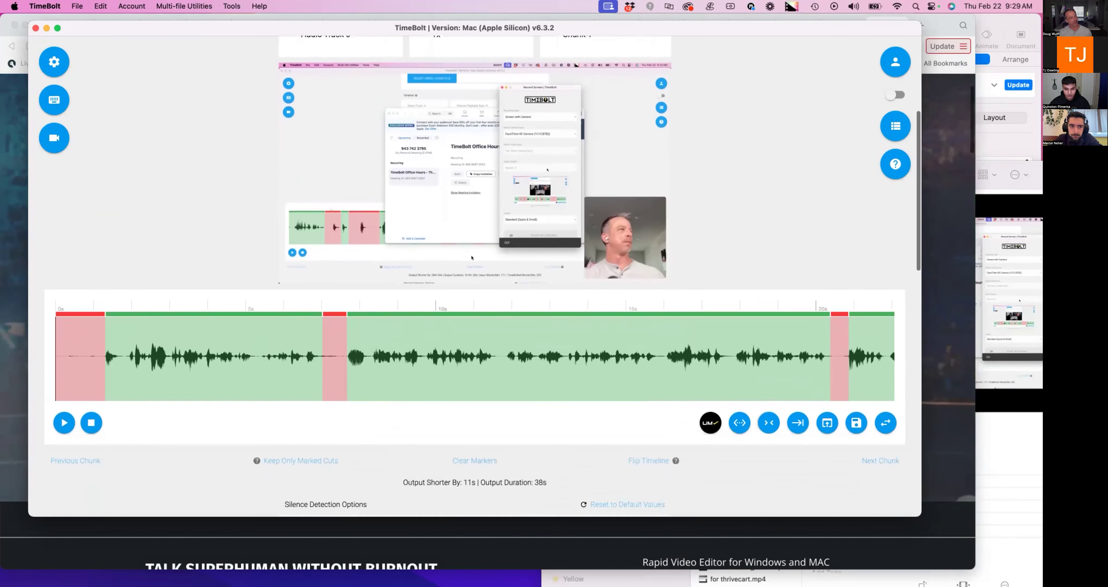
pyautogui.scroll(2, 439, 243)
pyautogui.scroll(1, 411, 231)
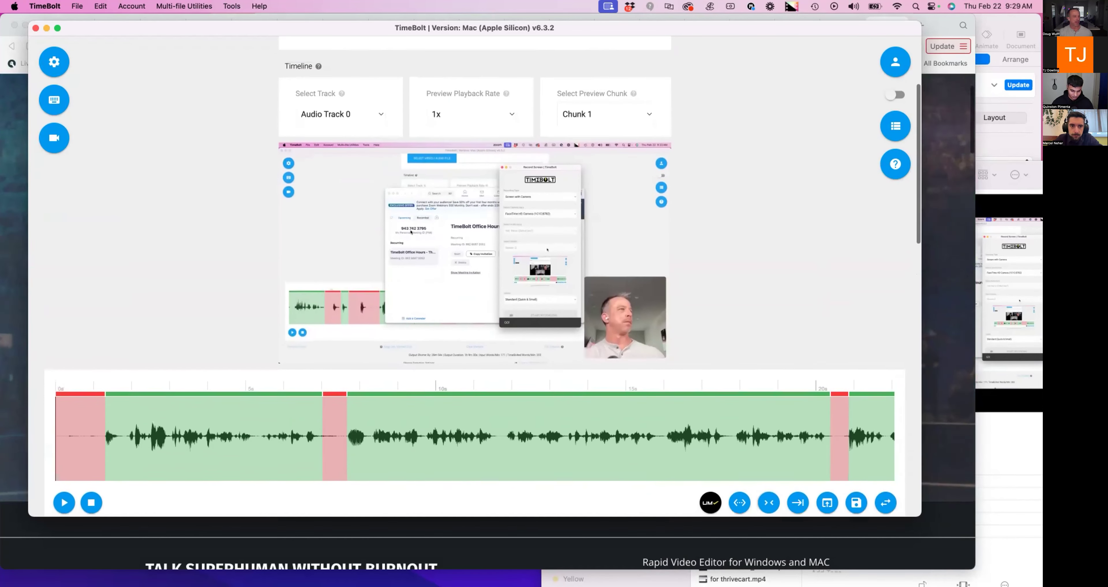
pyautogui.scroll(1, 351, 240)
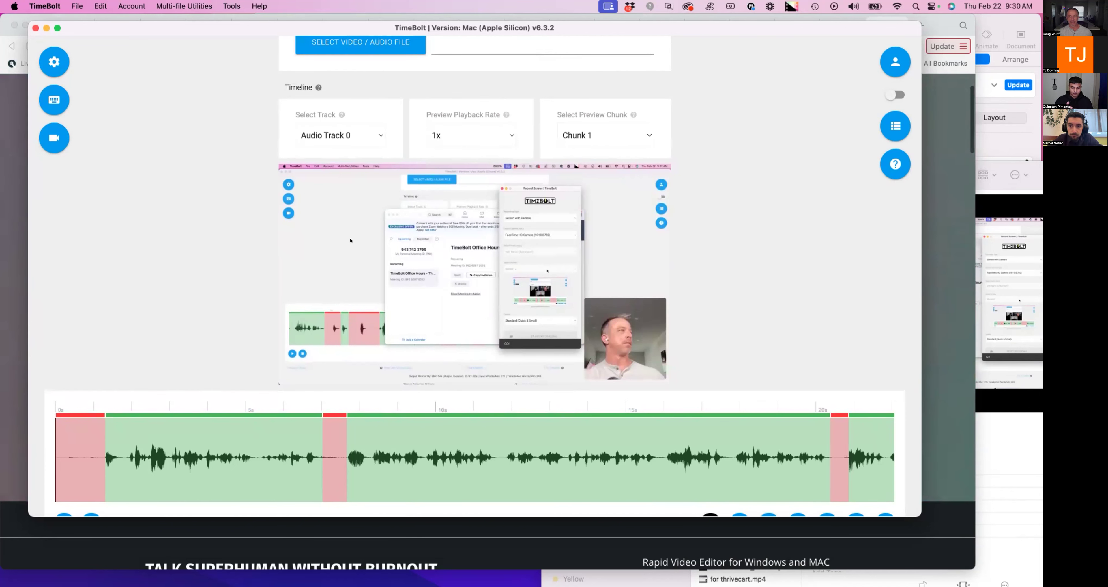
pyautogui.scroll(1, 351, 240)
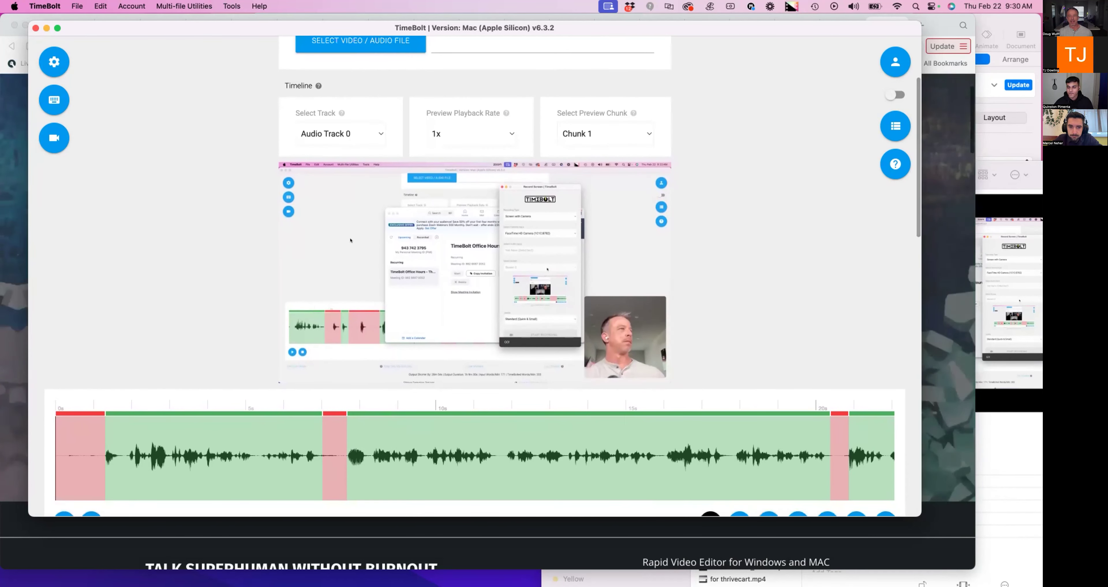
pyautogui.scroll(-1, 351, 240)
pyautogui.click(238, 5)
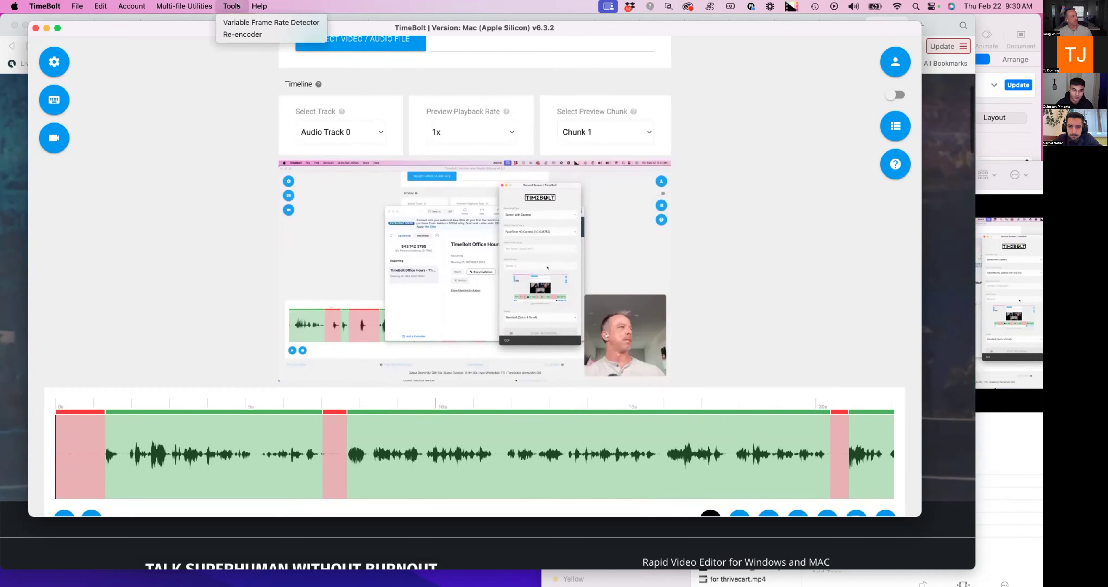
pyautogui.click(242, 34)
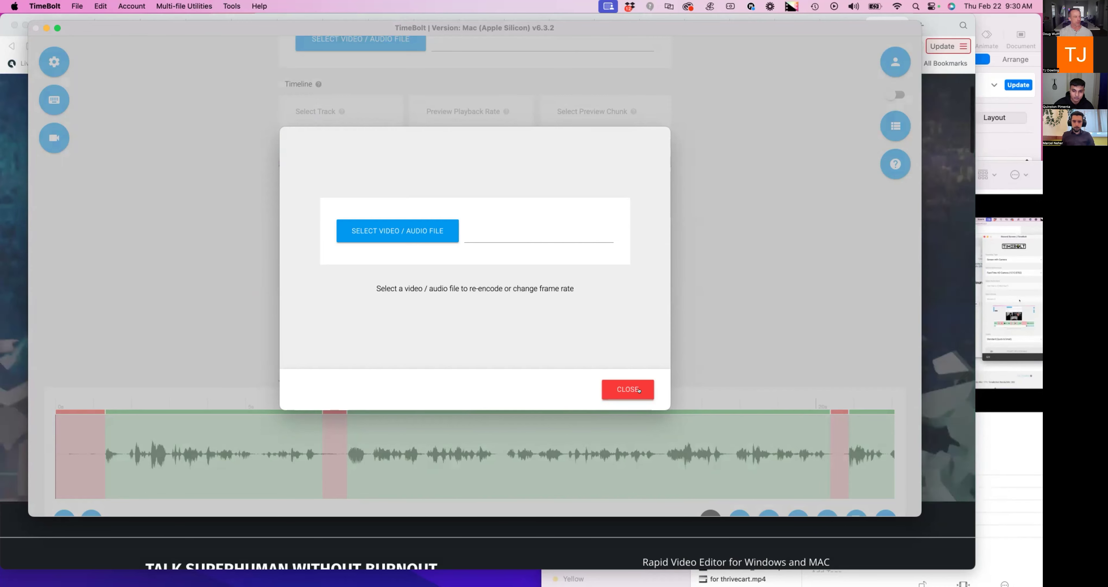
pyautogui.click(614, 388)
pyautogui.scroll(-2, 569, 264)
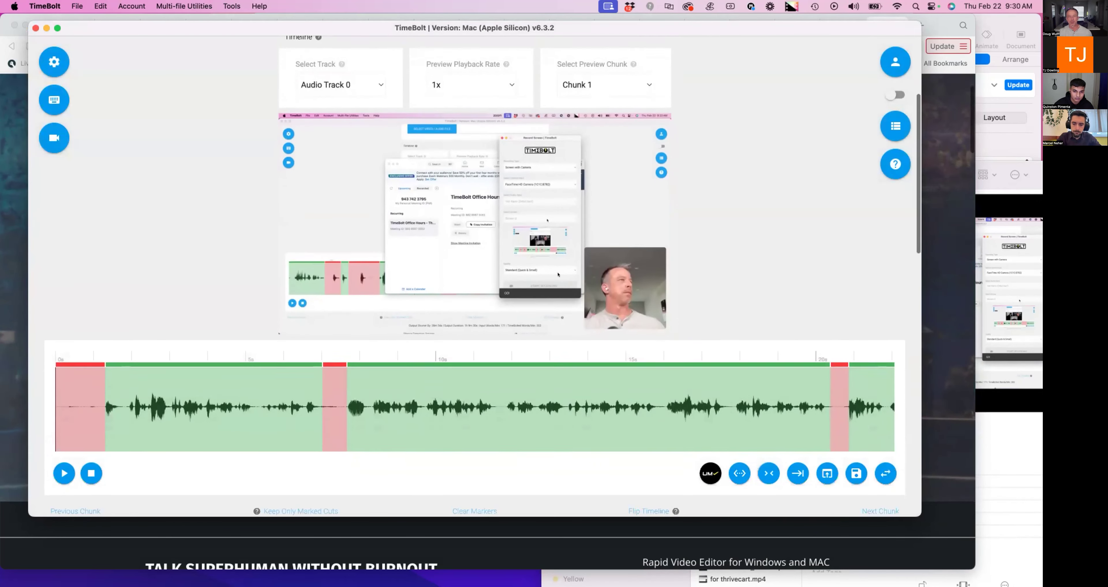
# Step: Move the playhead to a later point on the waveform and open the Tools utilities list
pyautogui.scroll(-1, 584, 275)
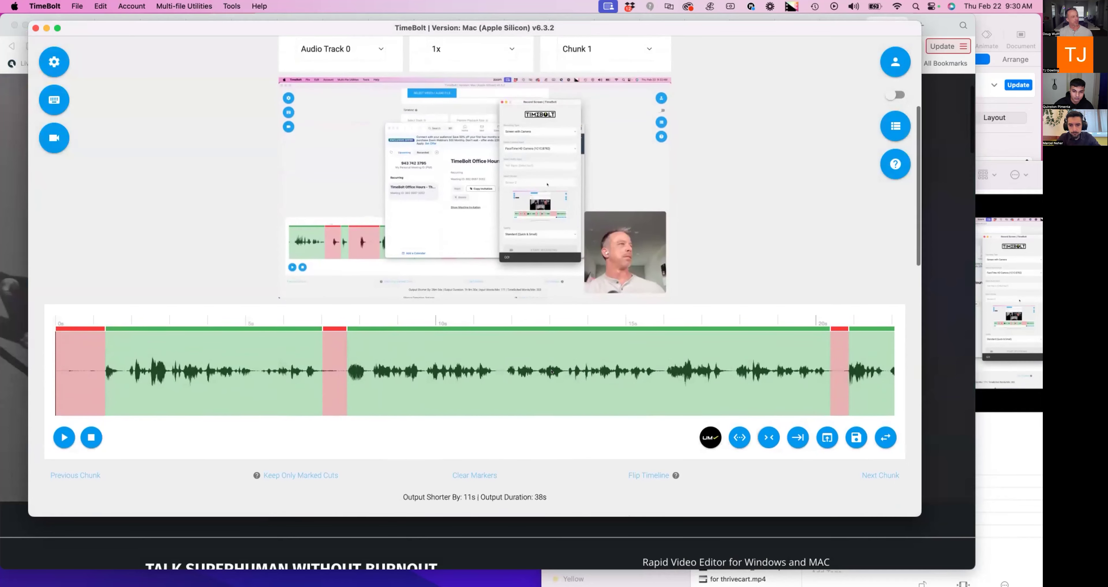
pyautogui.click(540, 361)
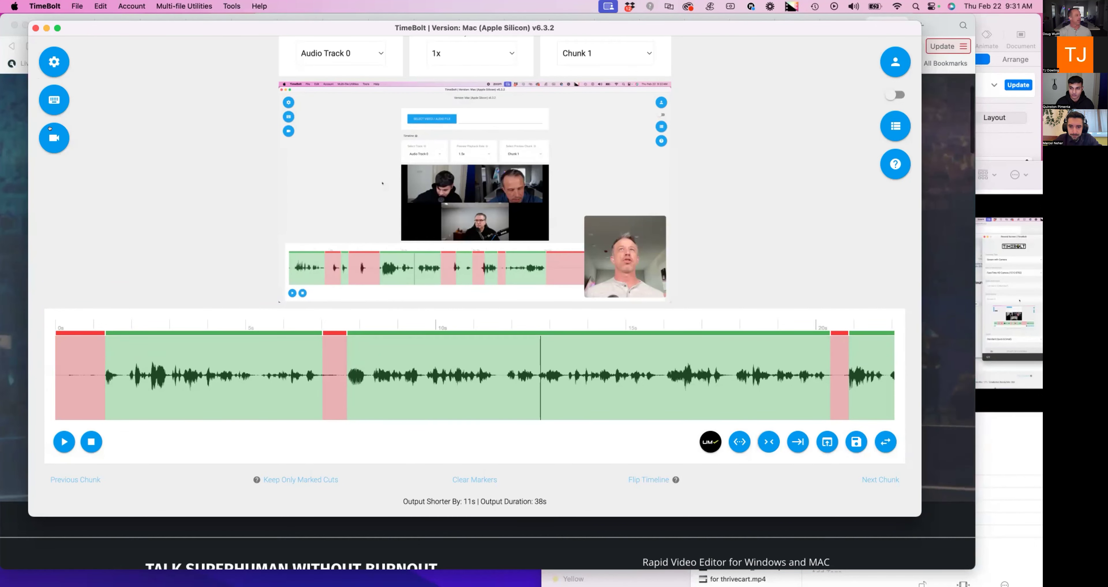
pyautogui.click(231, 6)
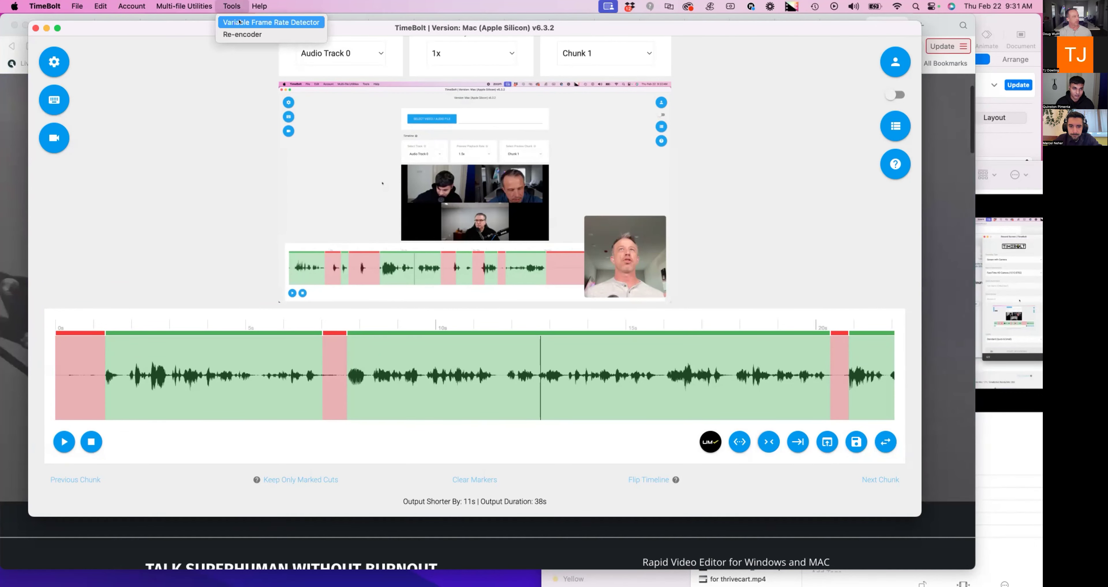
pyautogui.click(254, 21)
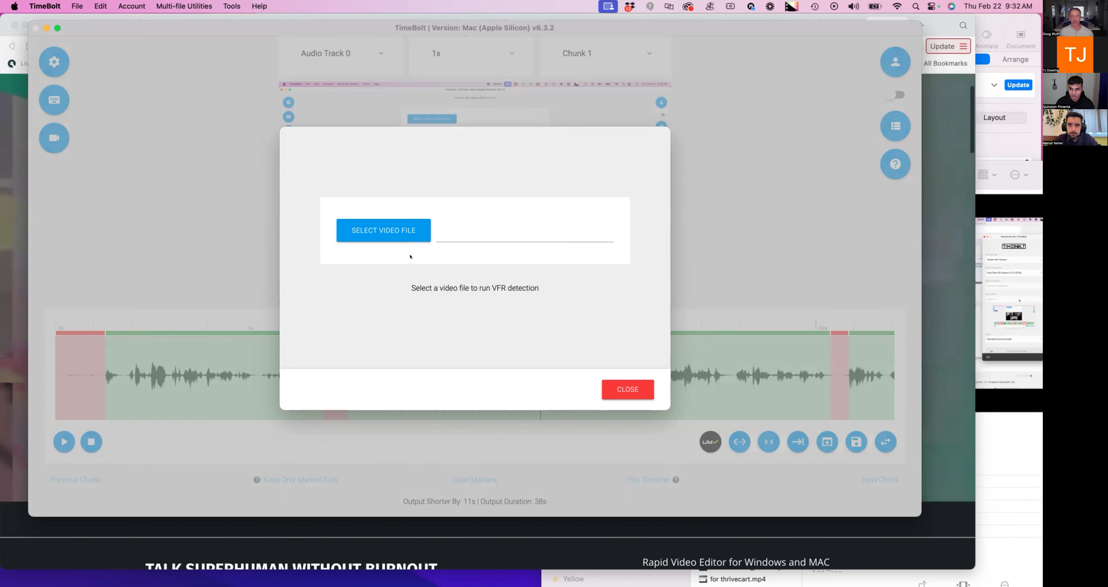
pyautogui.press('Escape')
pyautogui.scroll(-2, 536, 335)
pyautogui.scroll(-1, 536, 335)
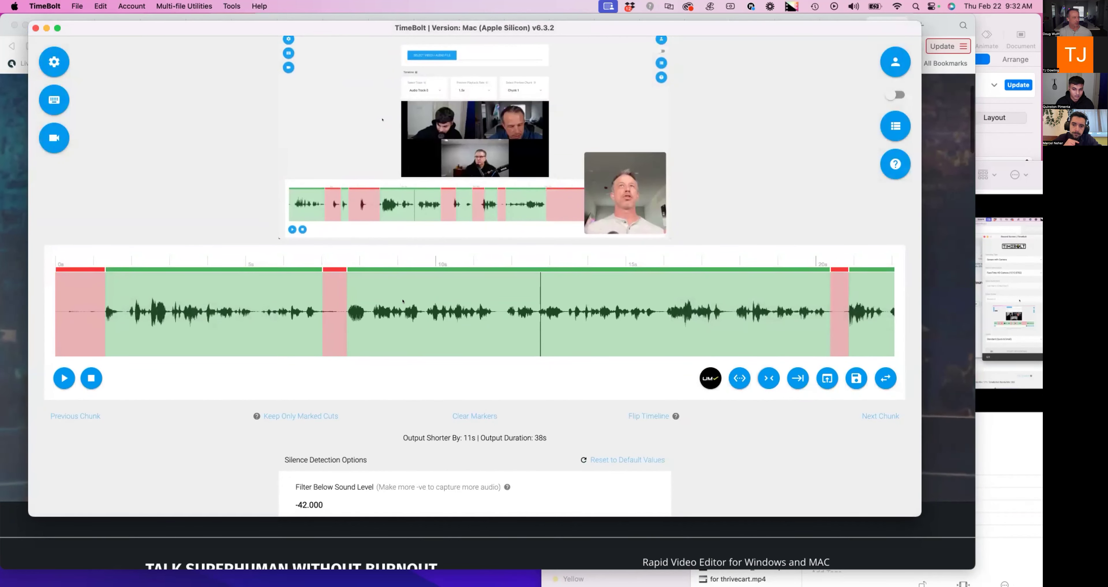
# Step: Switch to Brave's timebolt.io window, then bring forward Chrome's 'Master TimeBolt | Quick-Guide to Watchable Video' tutorial
pyautogui.scroll(1, 404, 301)
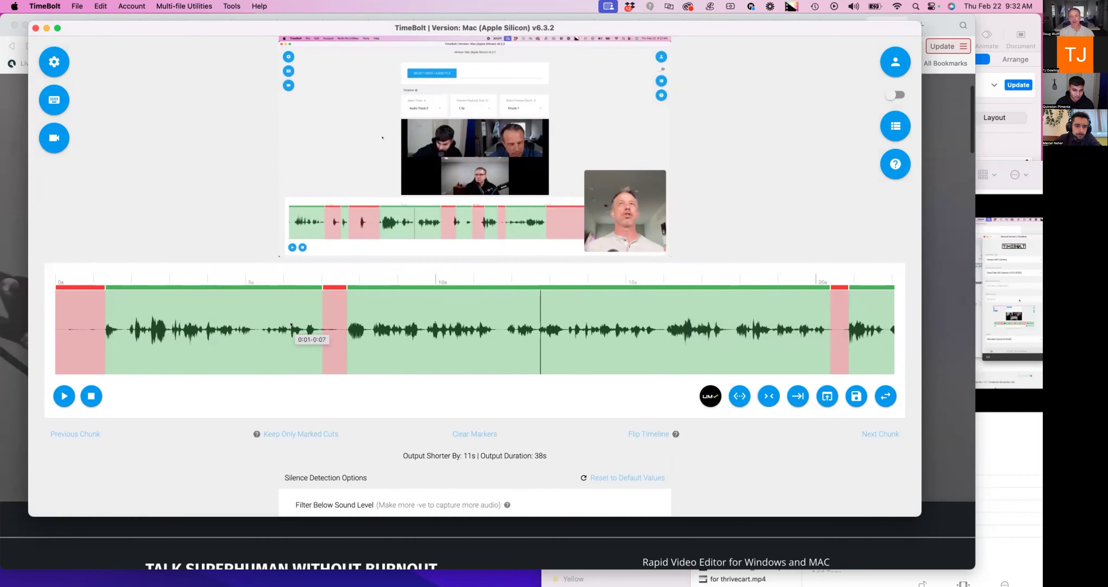
pyautogui.hotkey('ctrl', 'Up')
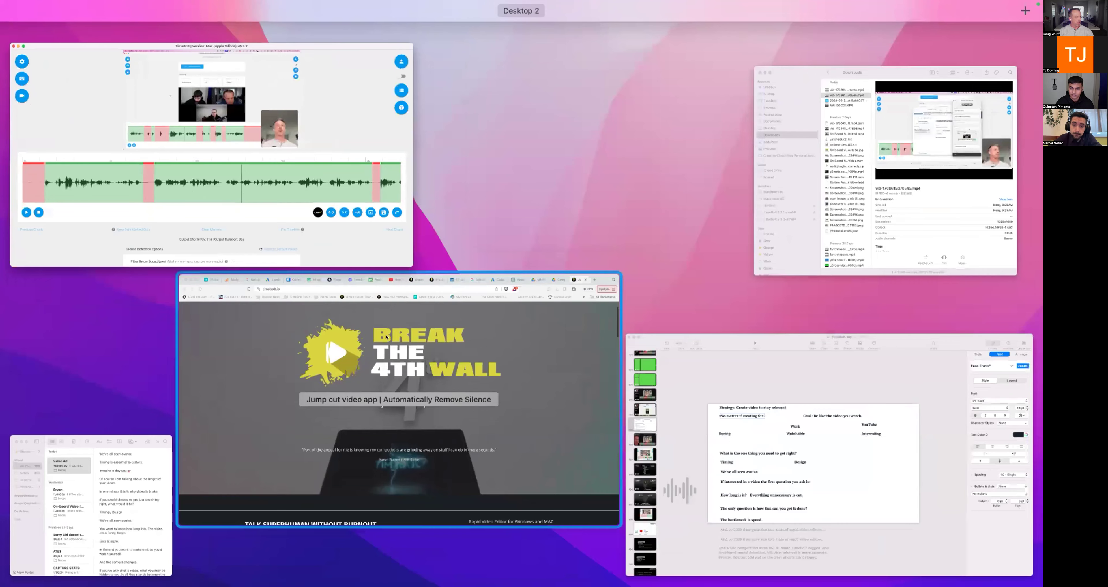
pyautogui.click(291, 324)
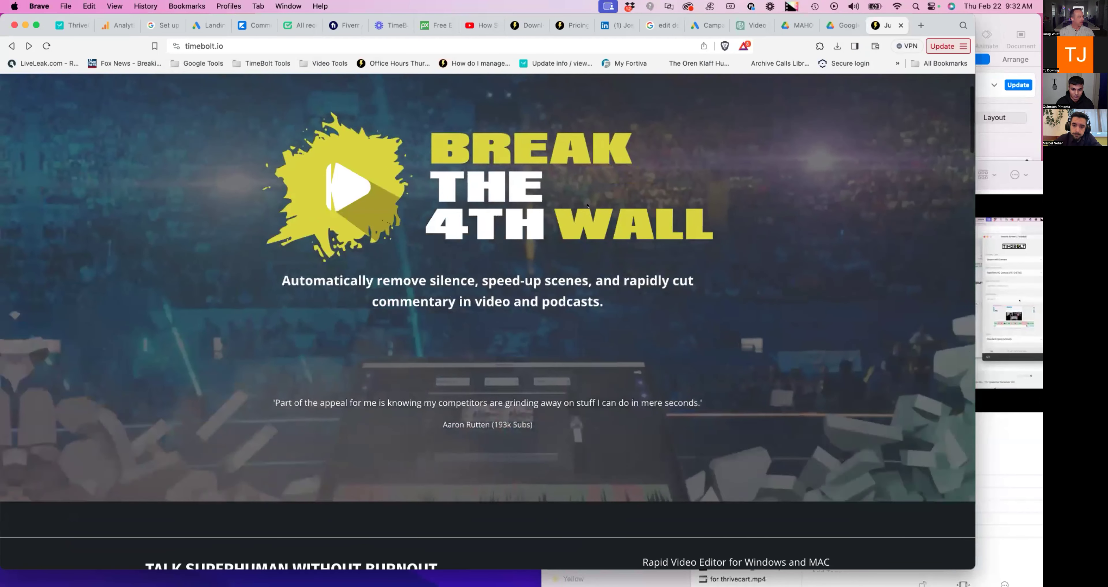
pyautogui.hotkey('ctrl', 'Up')
pyautogui.hotkey('ctrl', 'Up')
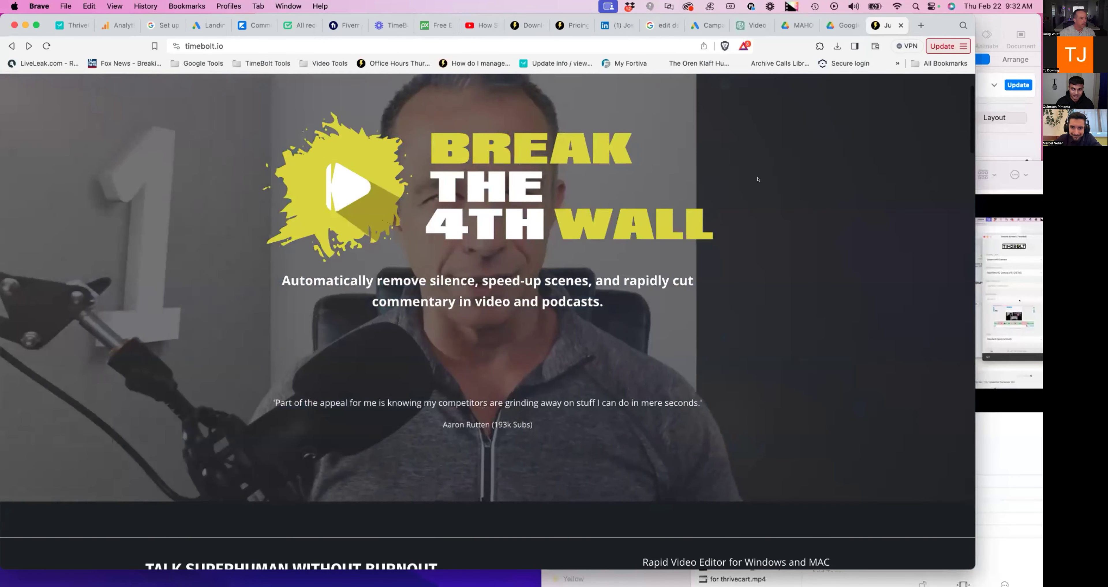
pyautogui.press('super+Tab')
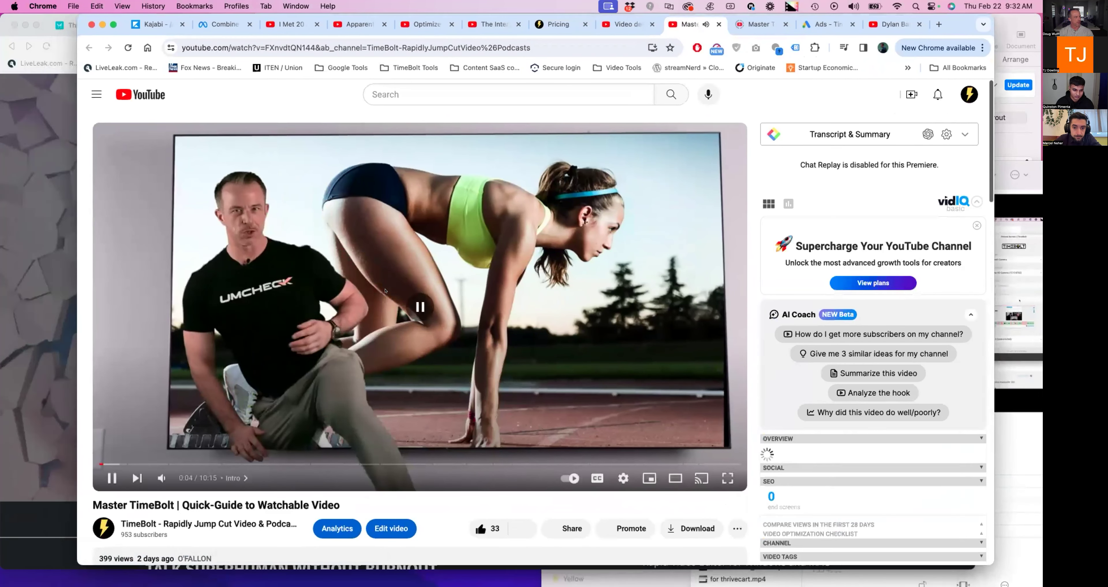
# Step: Pause the YouTube tutorial at 0:05, copy its share link, and spread out all windows
pyautogui.click(387, 307)
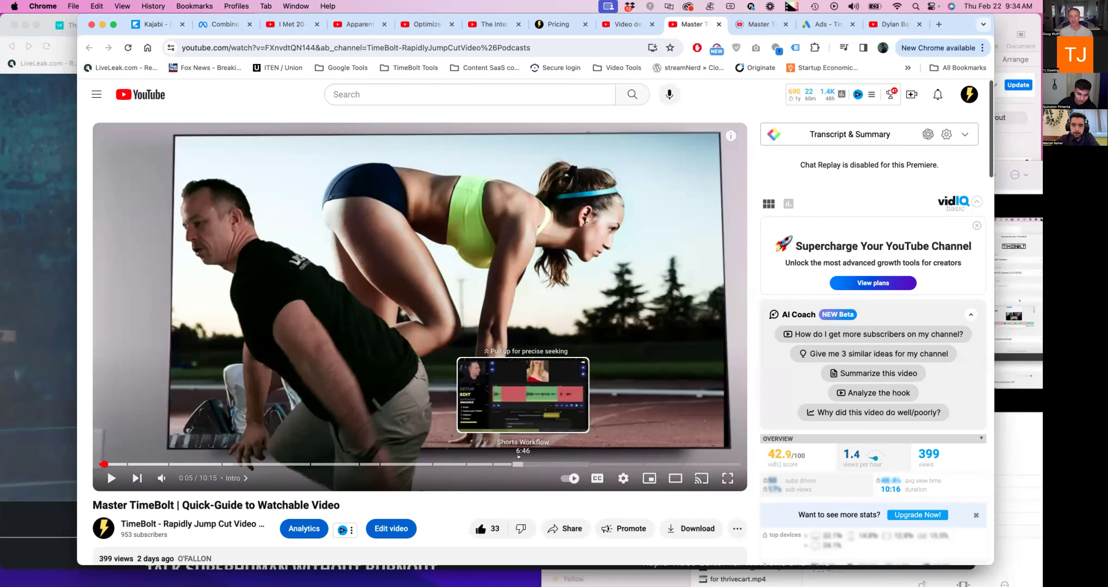
pyautogui.click(565, 528)
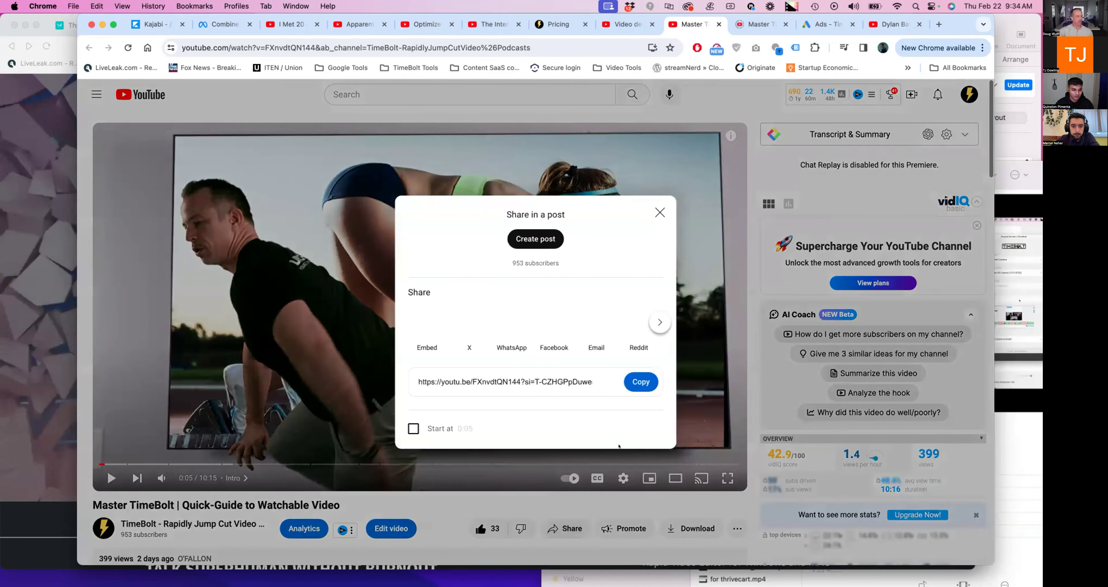
pyautogui.click(641, 381)
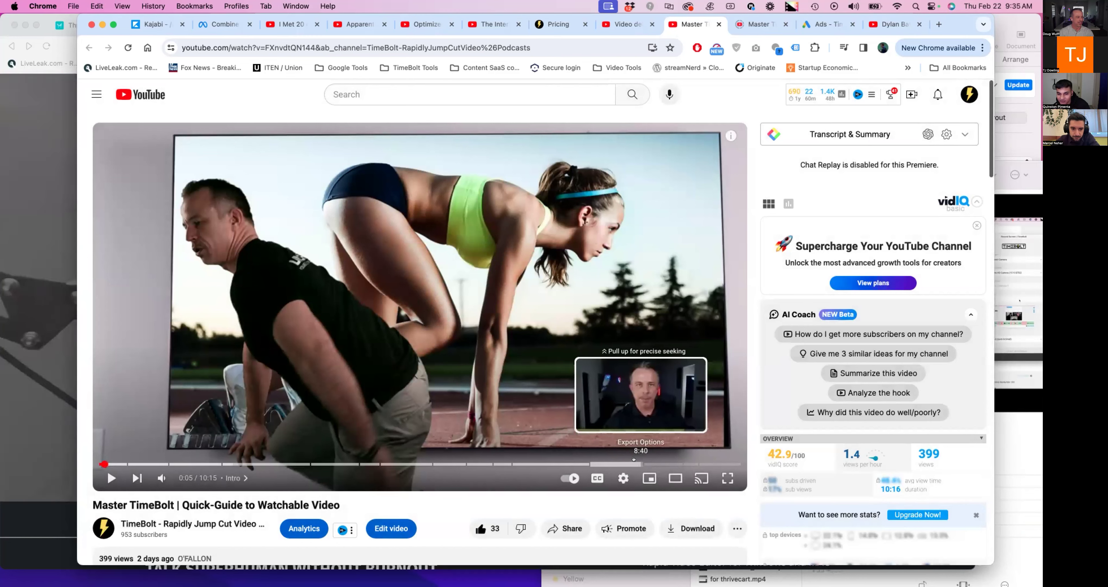
pyautogui.hotkey('ctrl', 'Up')
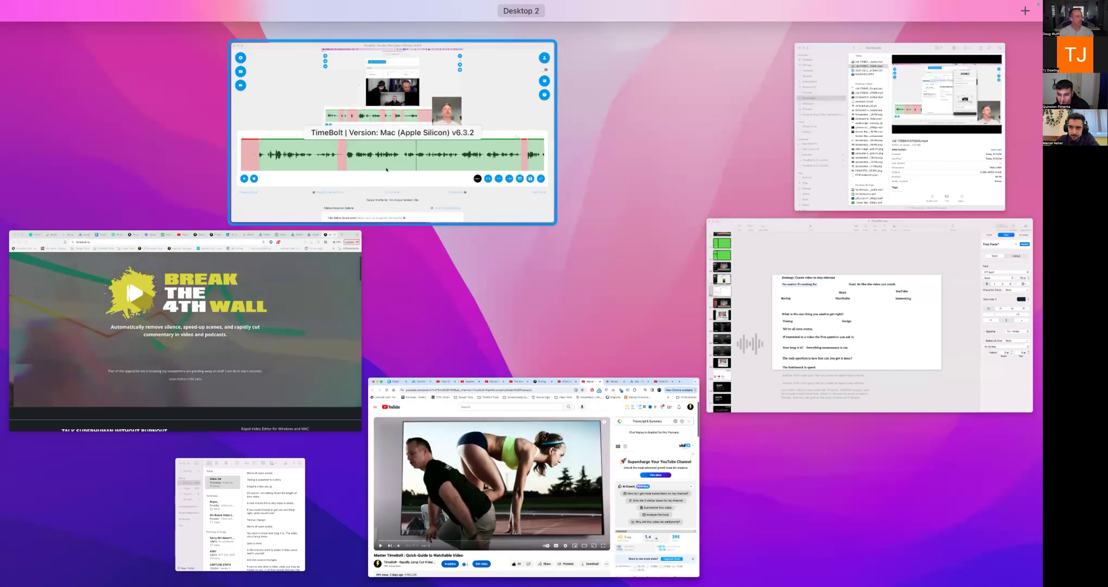
# Step: In TimeBolt, replay from an earlier point and keep two silent sections, including one near 26.8 s
pyautogui.click(395, 161)
pyautogui.click(467, 297)
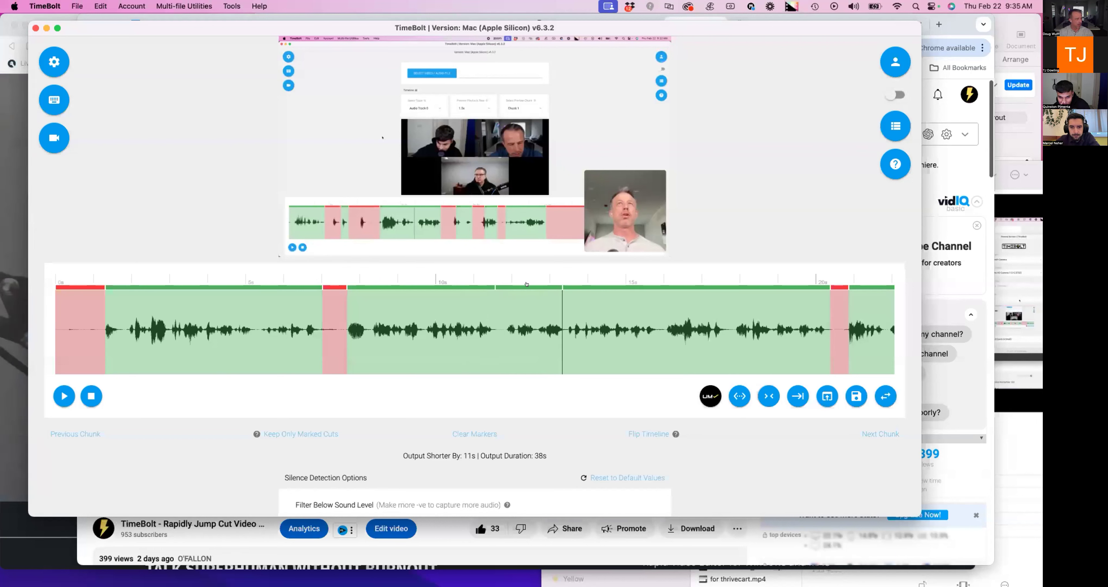
pyautogui.hscroll(5, 463, 306)
pyautogui.click(612, 326)
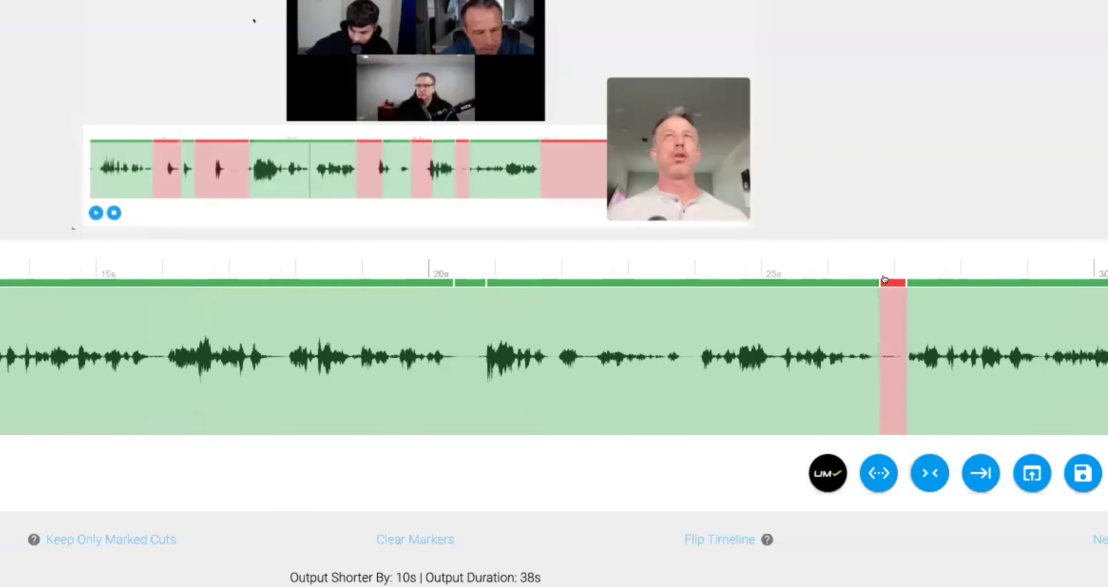
pyautogui.click(884, 279)
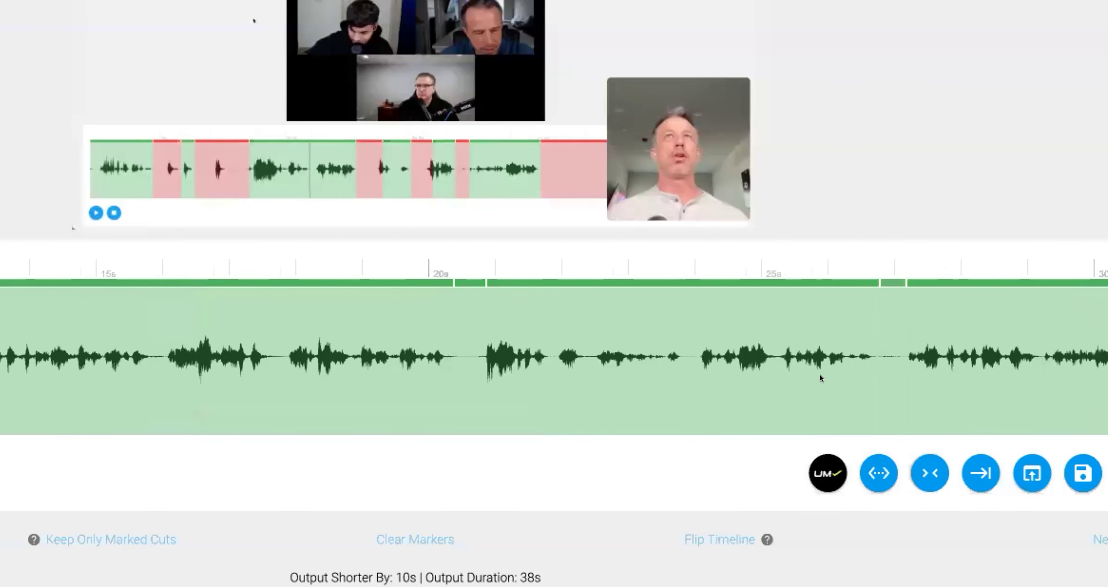
# Step: Merge similar consecutive cuts, then bring the YouTube tutorial window back to the front
pyautogui.hscroll(4, 820, 374)
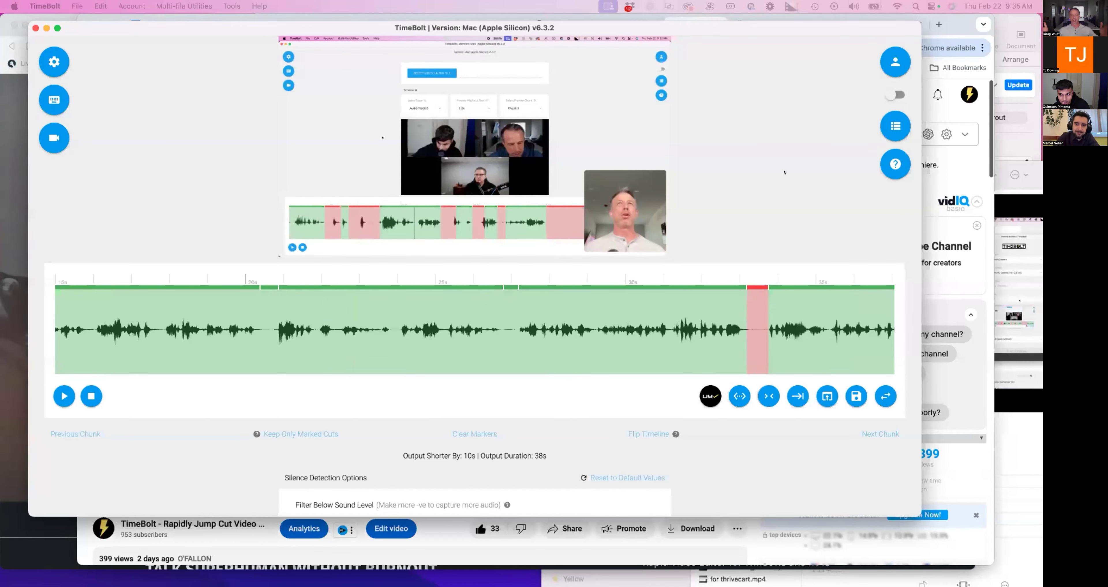
pyautogui.scroll(-1, 666, 189)
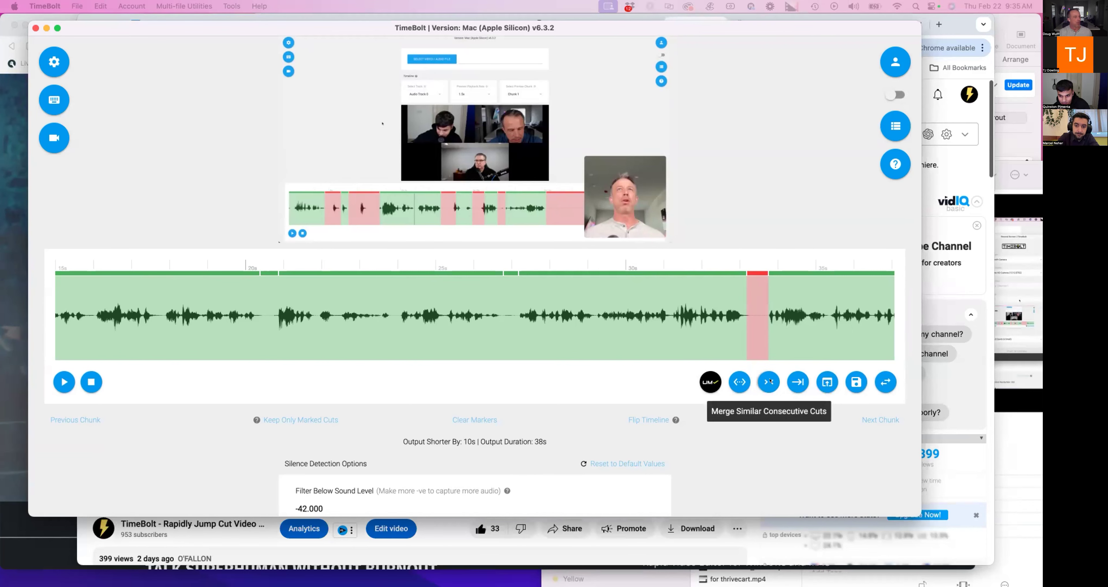
pyautogui.click(769, 381)
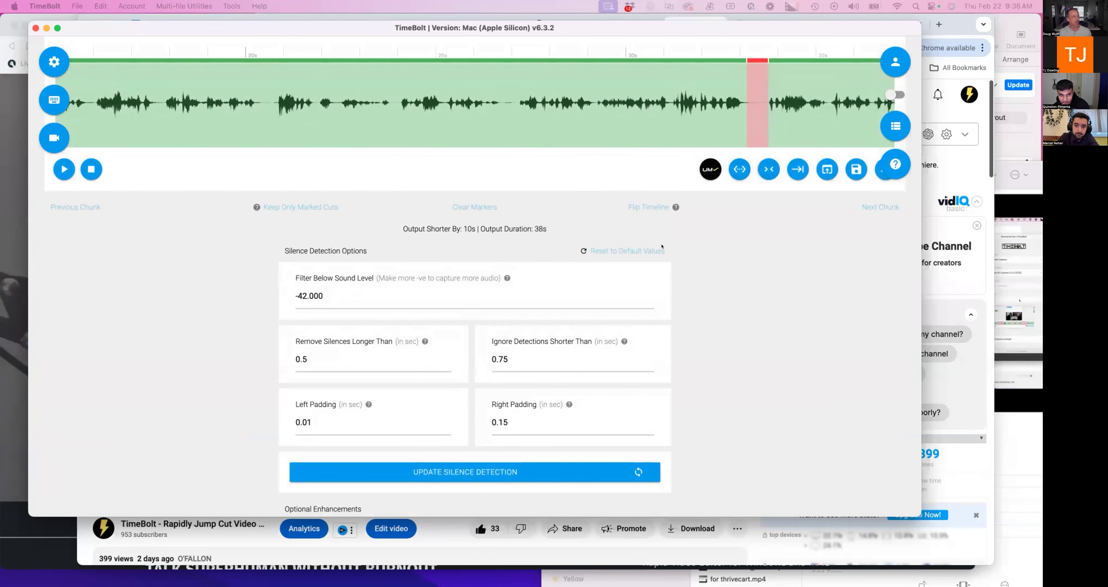
pyautogui.scroll(5, 662, 246)
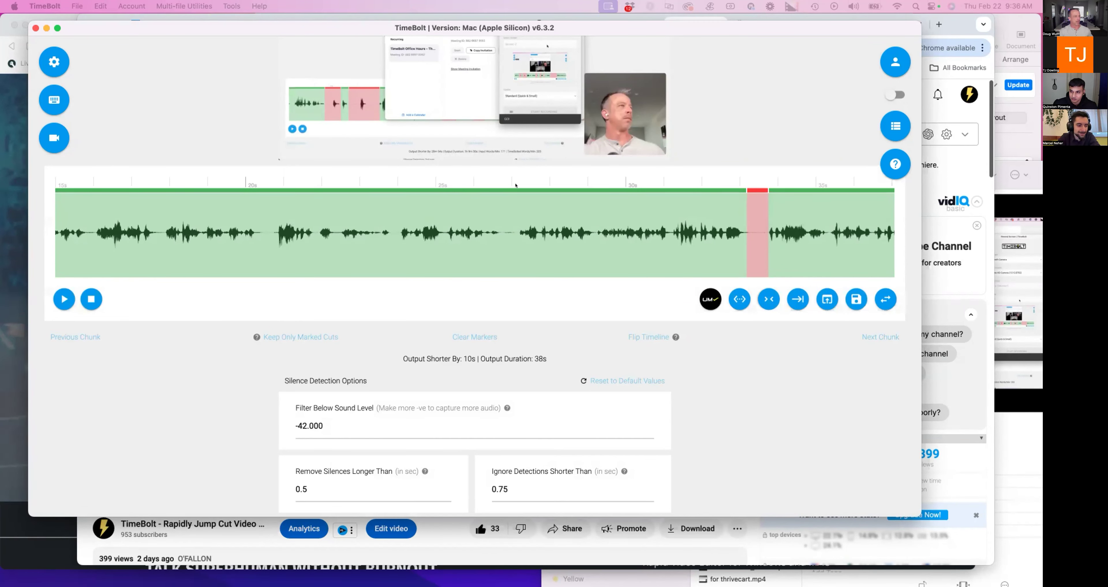
pyautogui.hotkey('ctrl', 'Up')
pyautogui.click(509, 353)
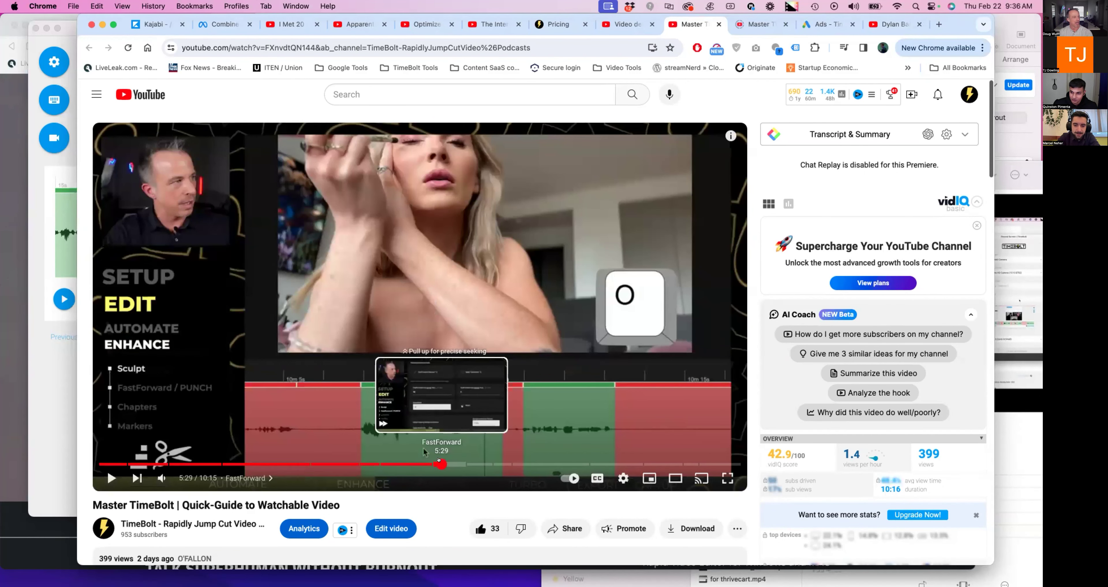
# Step: Seek the YouTube tutorial to 5:29, then 9:11, play it, and spread out the windows
pyautogui.click(442, 464)
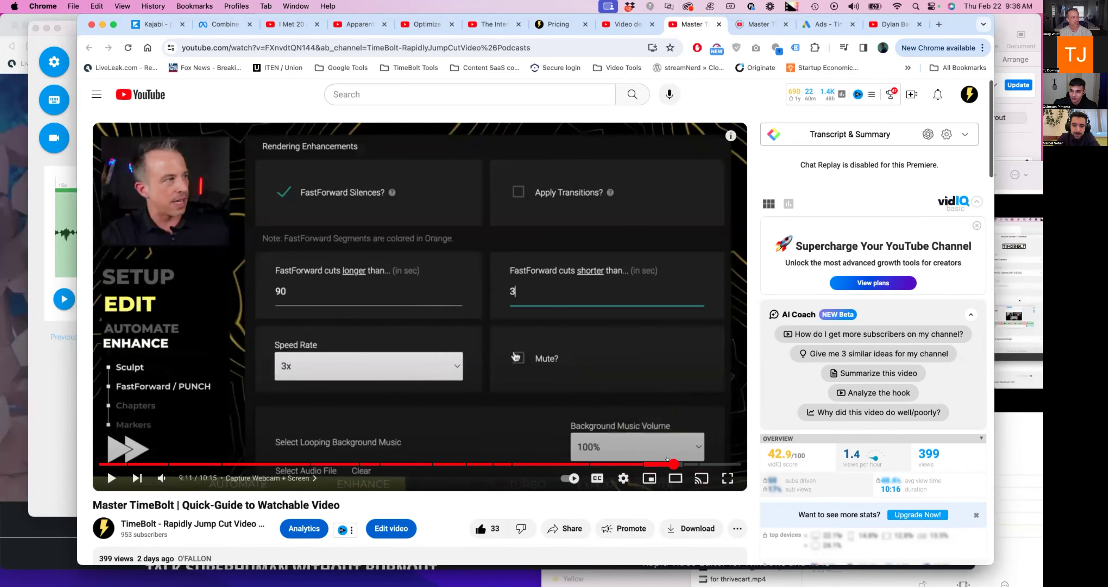
pyautogui.click(675, 464)
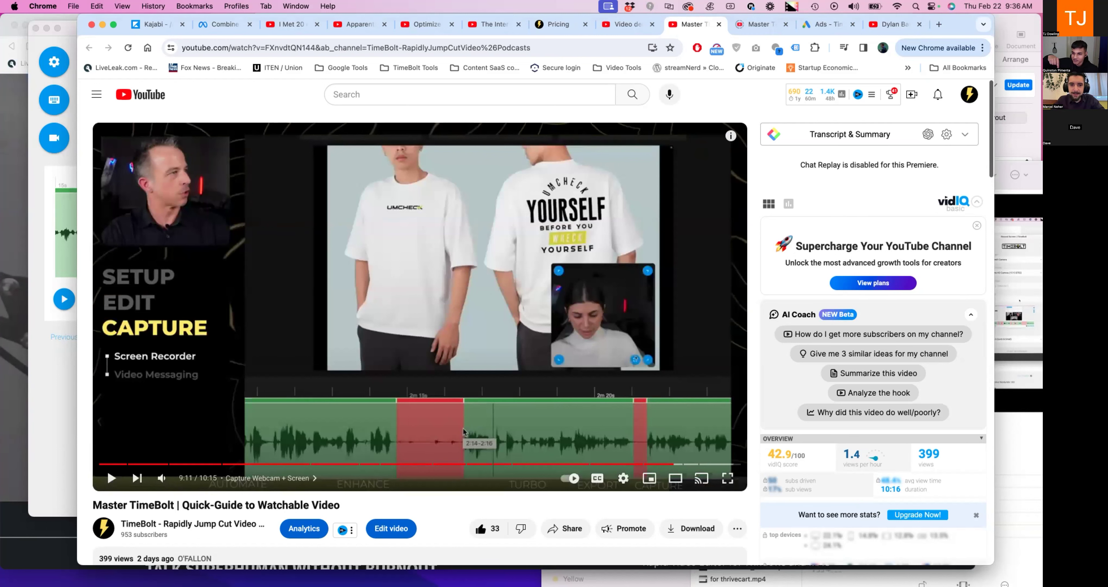
pyautogui.click(351, 453)
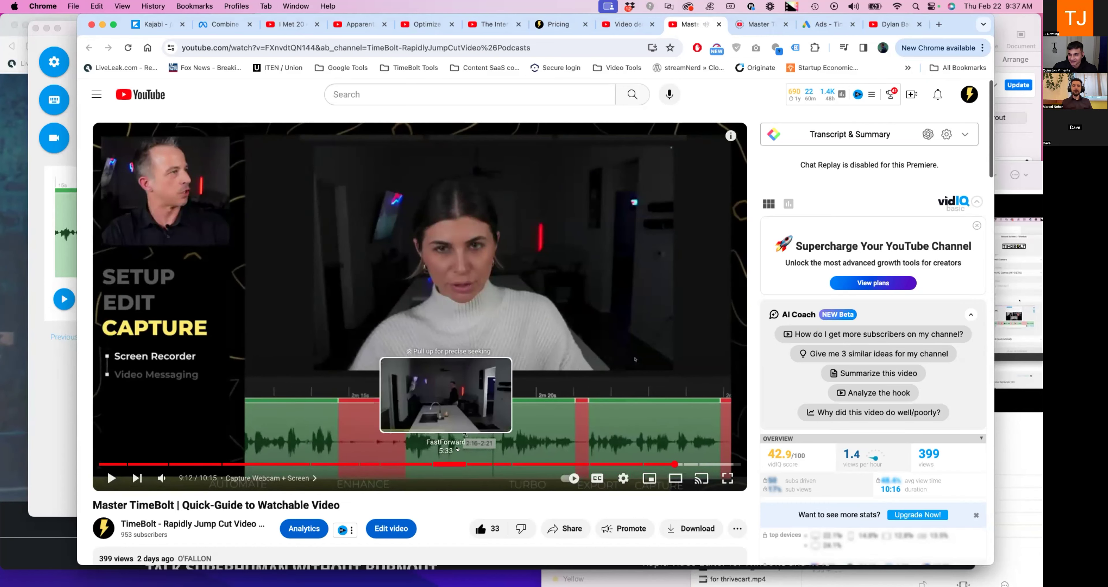
pyautogui.hotkey('ctrl', 'Up')
# Step: Scroll TimeBolt's timeline right and mark the green 35–40 s stretch as a cut
pyautogui.click(428, 202)
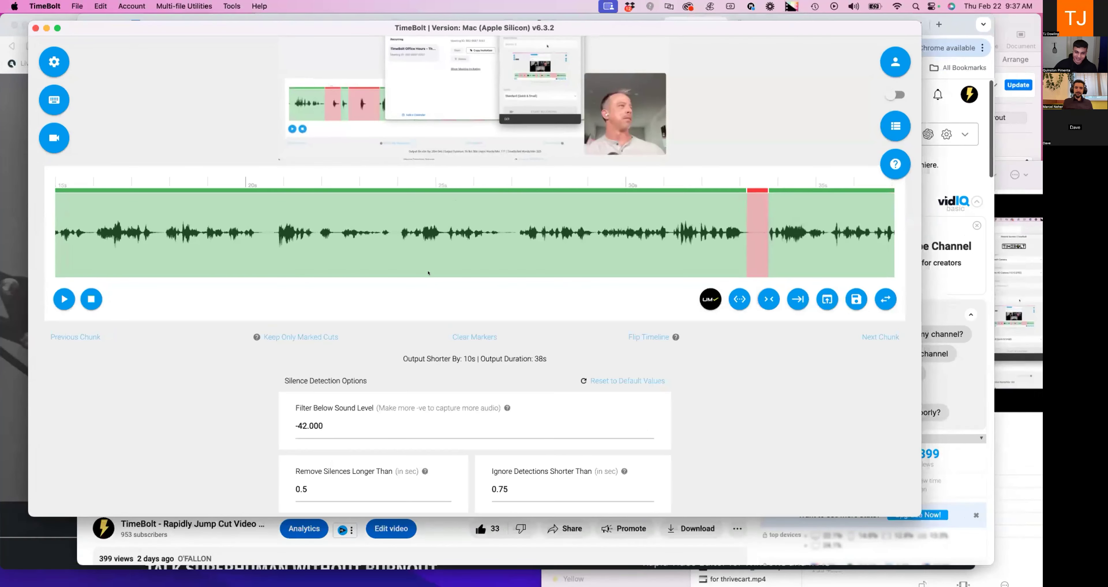
pyautogui.hscroll(5, 645, 241)
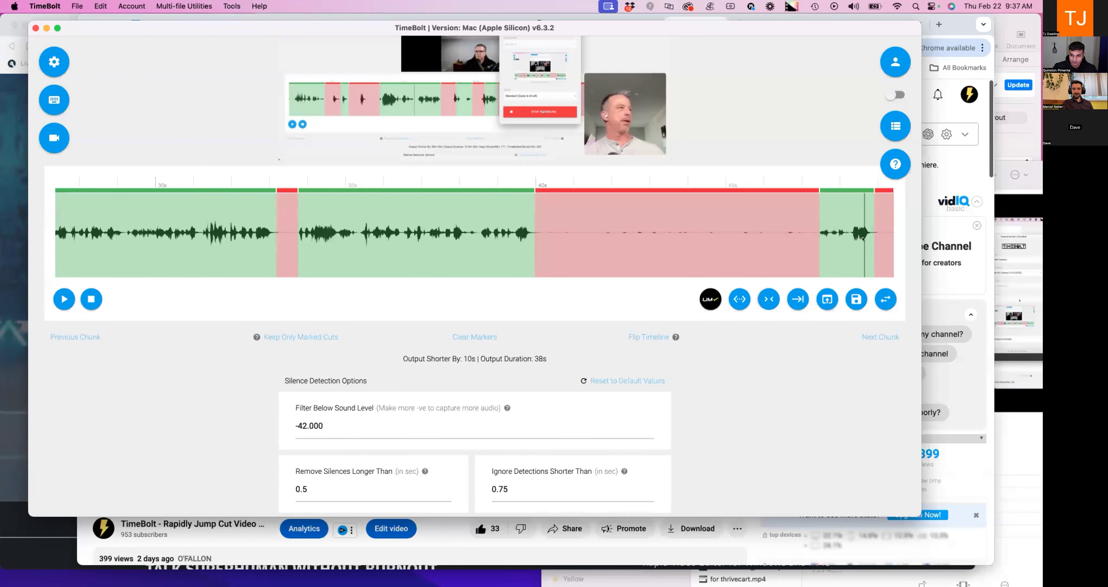
pyautogui.click(499, 224)
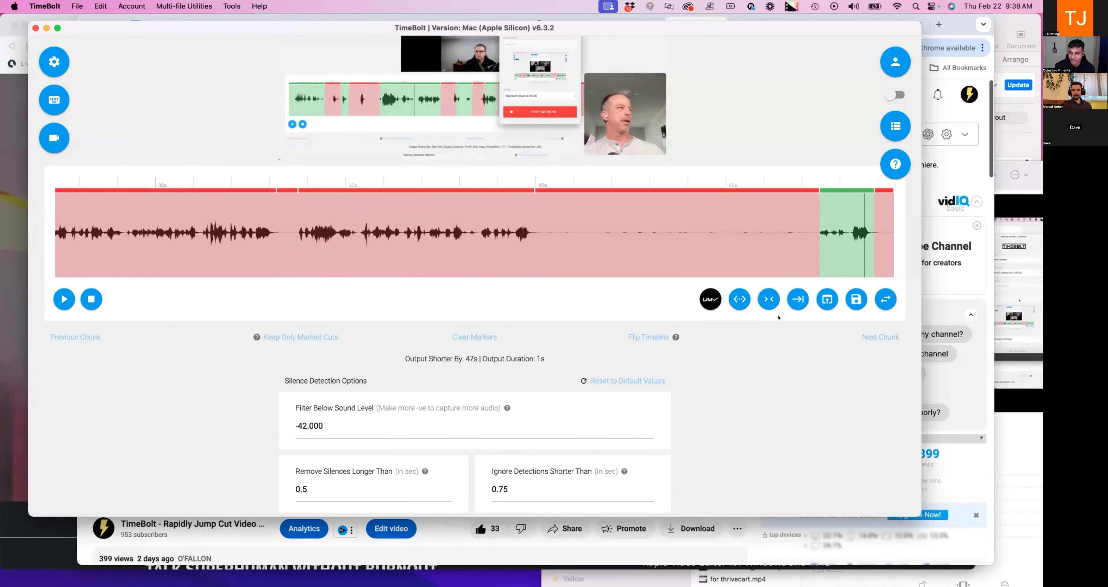
# Step: Split at about 41.5 s, keep the sections from 40 s onward, and restore those before 33 s
pyautogui.scroll(1, 735, 293)
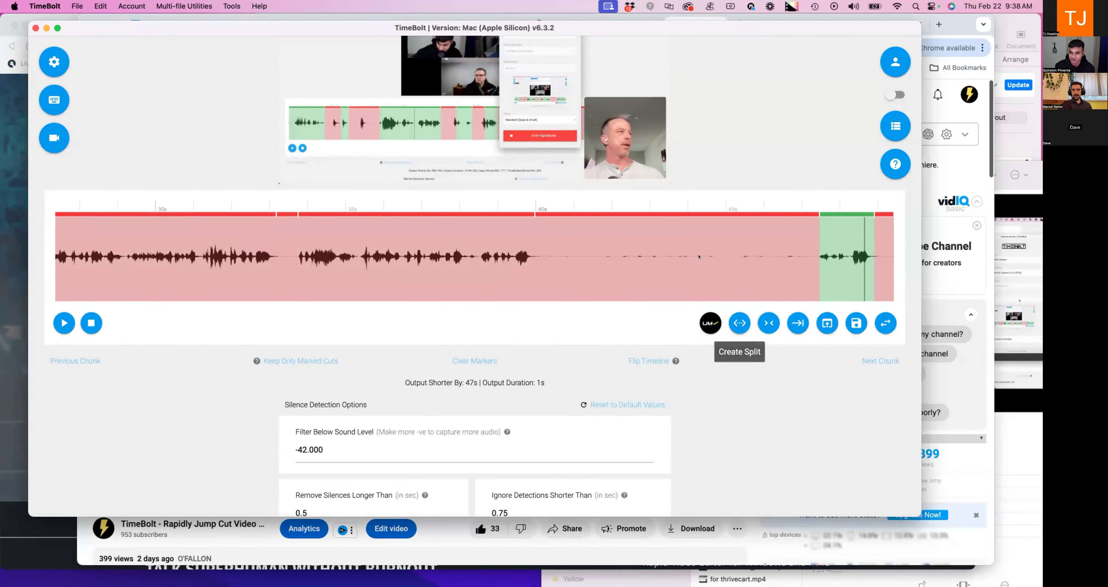
pyautogui.click(632, 232)
pyautogui.press('s')
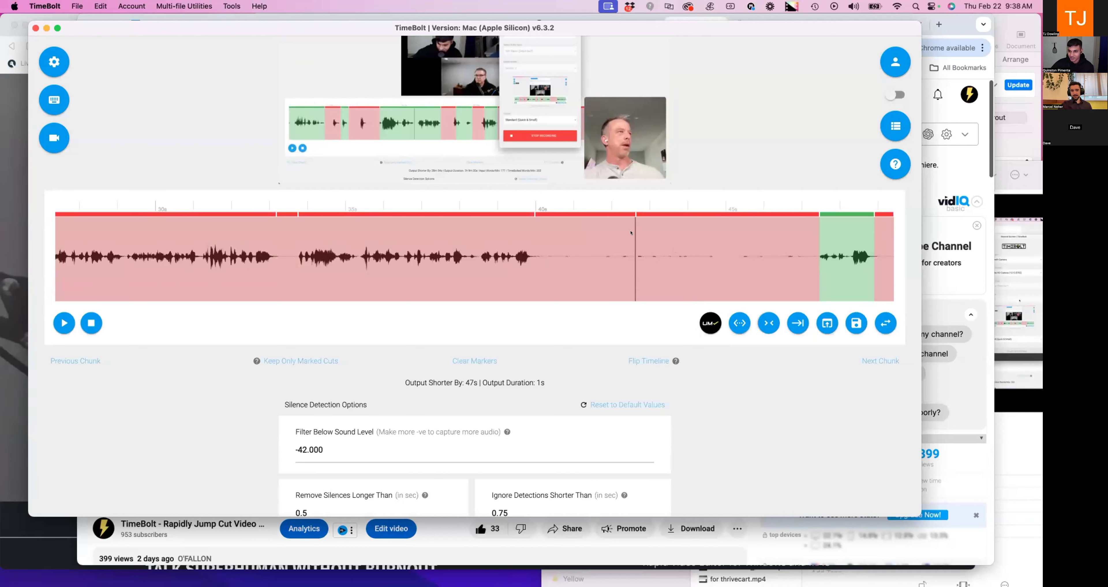
pyautogui.click(606, 213)
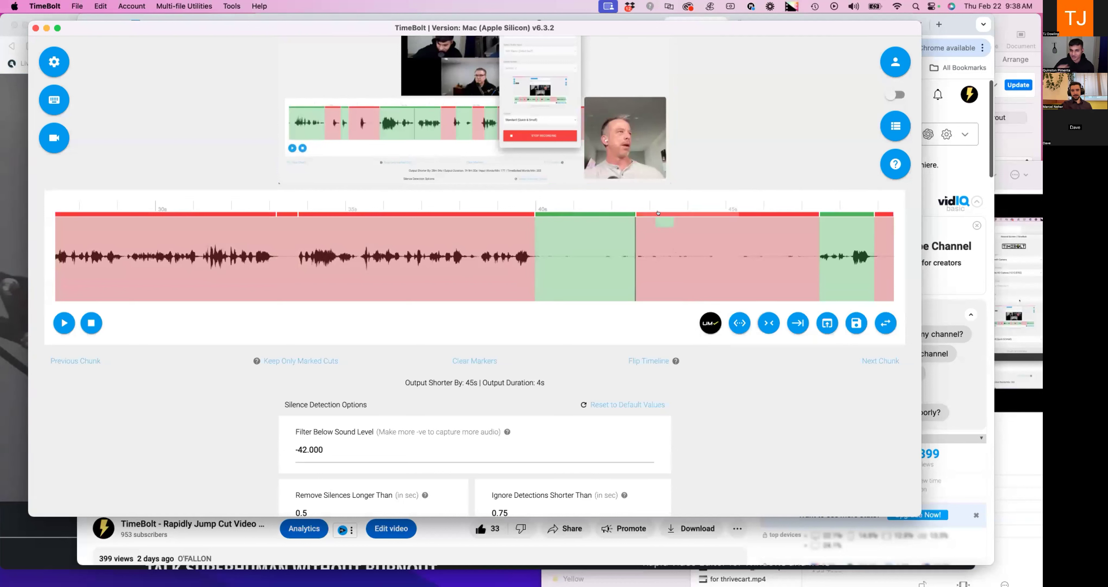
pyautogui.click(715, 241)
pyautogui.press('Left')
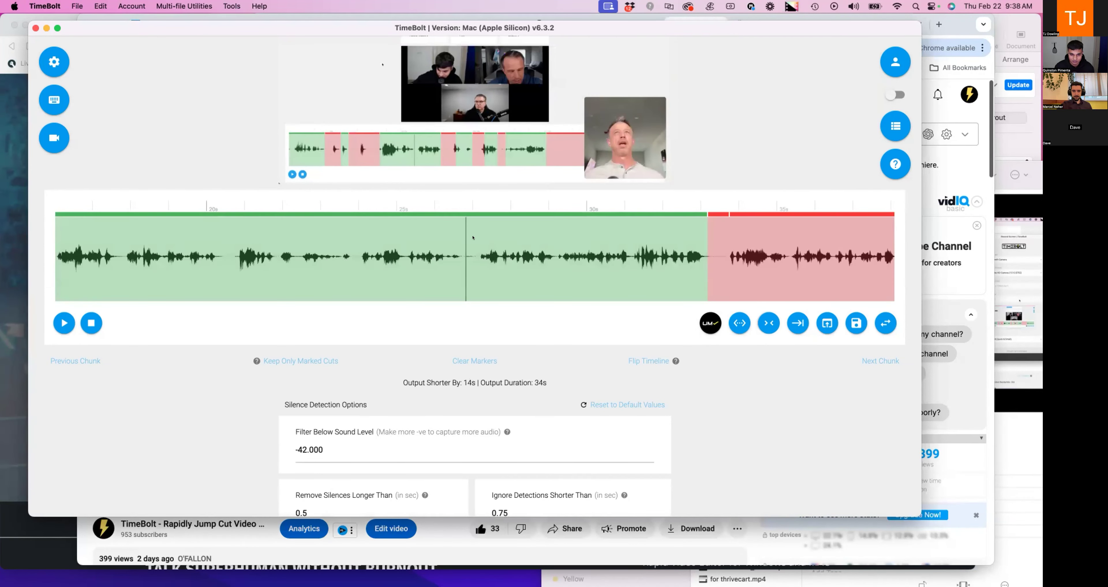
# Step: Split just before 30 s and toggle the section between splits to cut, then back to keep
pyautogui.click(473, 237)
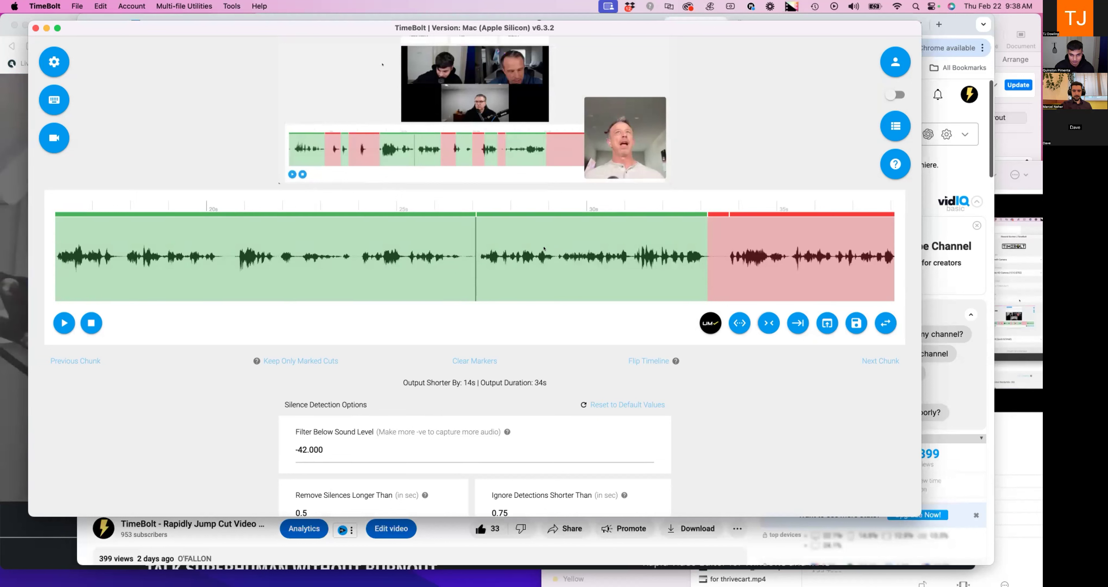
pyautogui.click(552, 247)
pyautogui.press('s')
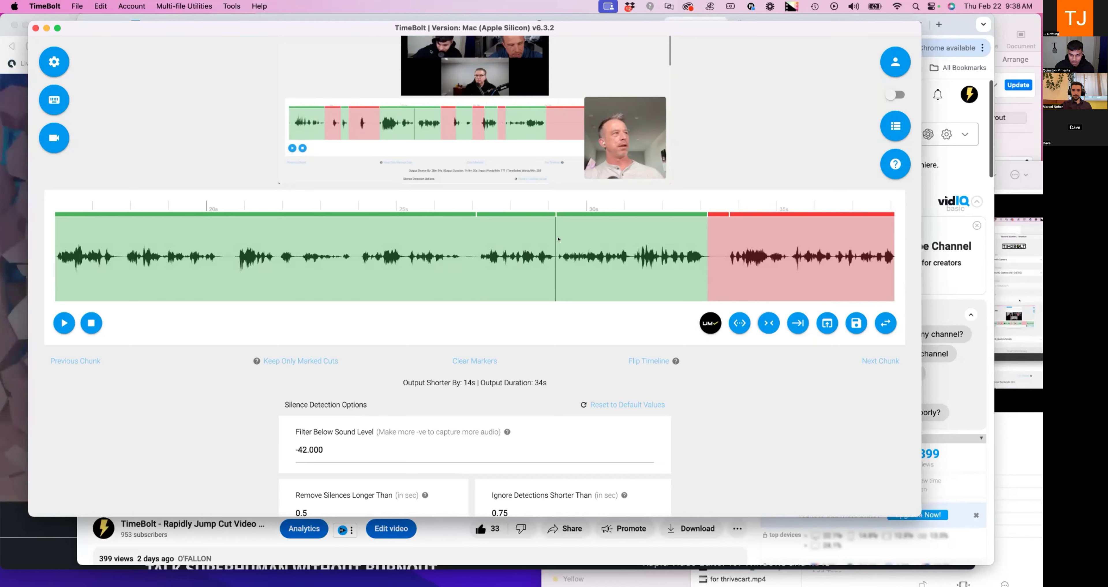
pyautogui.click(550, 241)
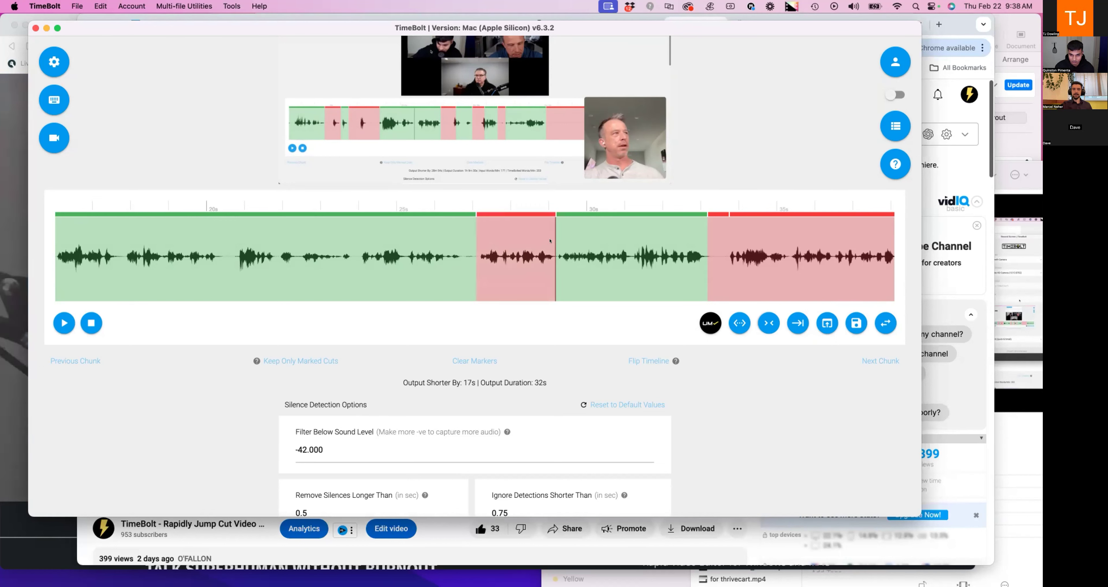
pyautogui.click(550, 241)
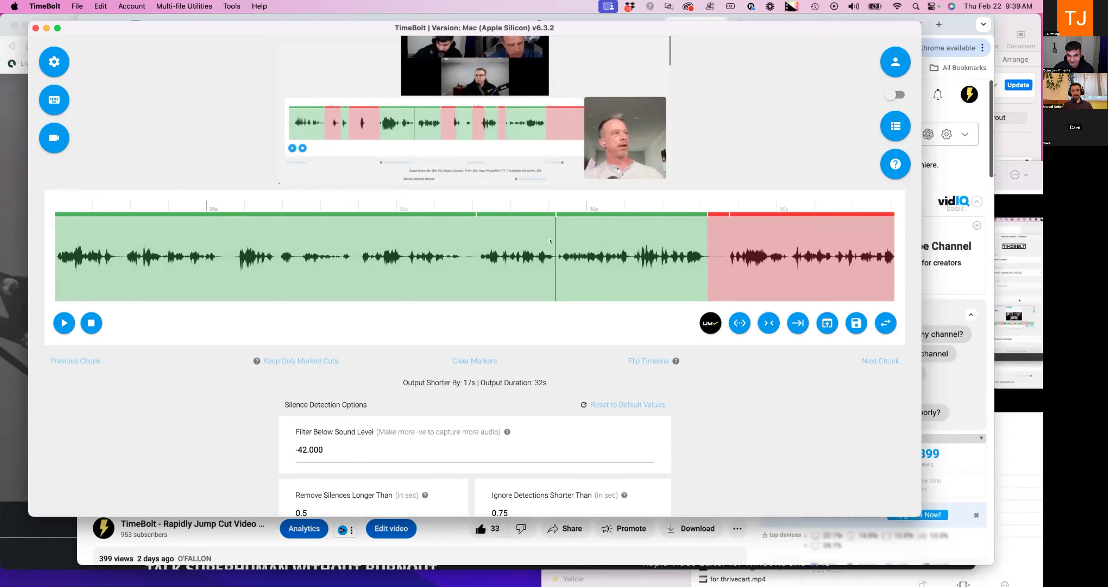
# Step: Mark the 29–33 s section of the clip as cut
pyautogui.press('Delete')
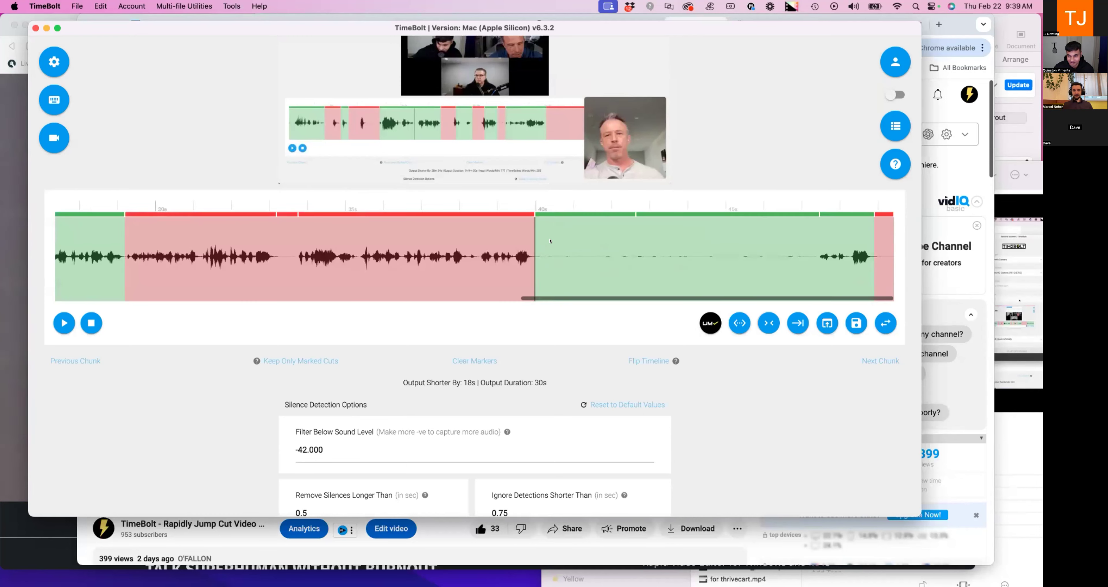
pyautogui.hscroll(-10, 550, 239)
pyautogui.scroll(5, 534, 132)
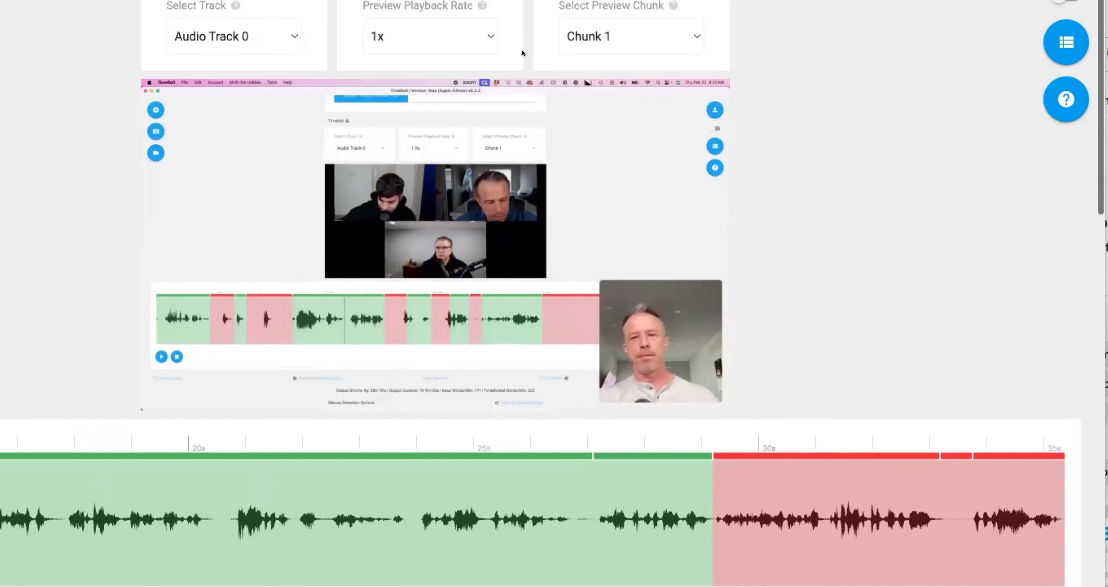
# Step: Switch the preview playback speed to 1.5x and return to the timeline
pyautogui.click(496, 29)
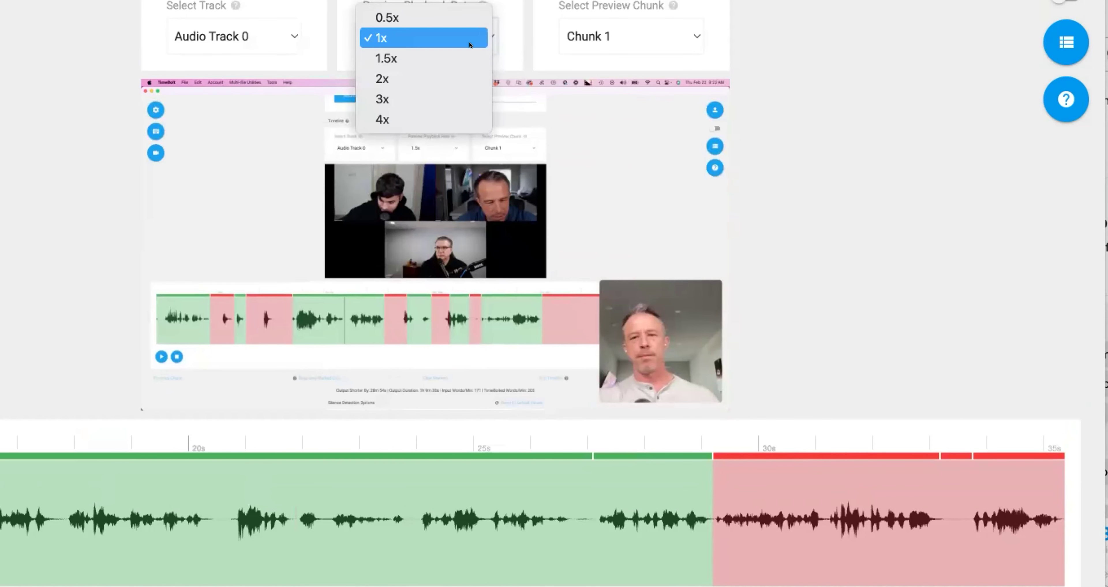
pyautogui.click(458, 54)
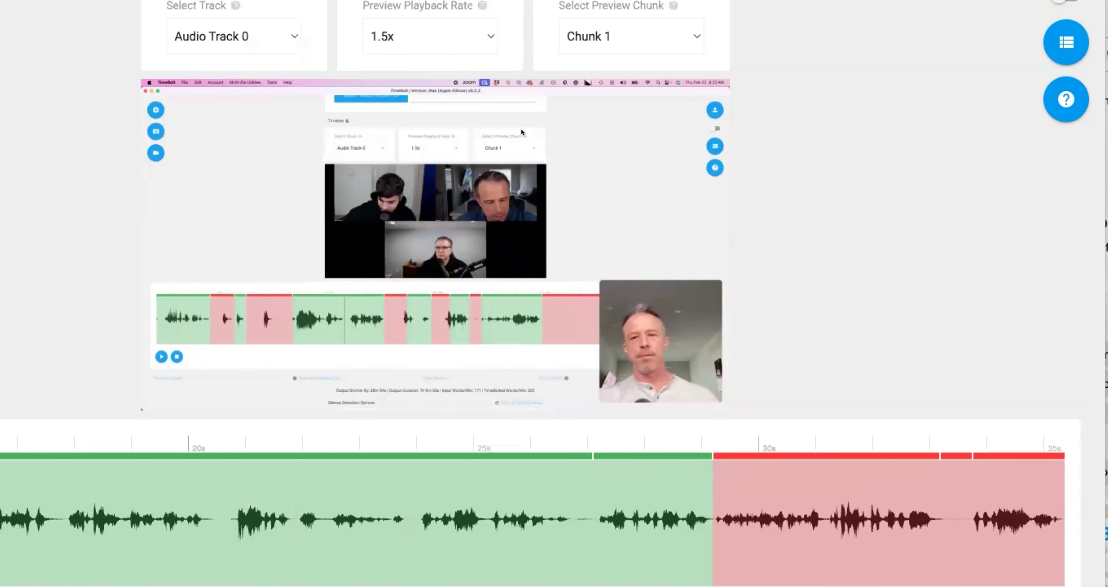
pyautogui.scroll(-2, 522, 128)
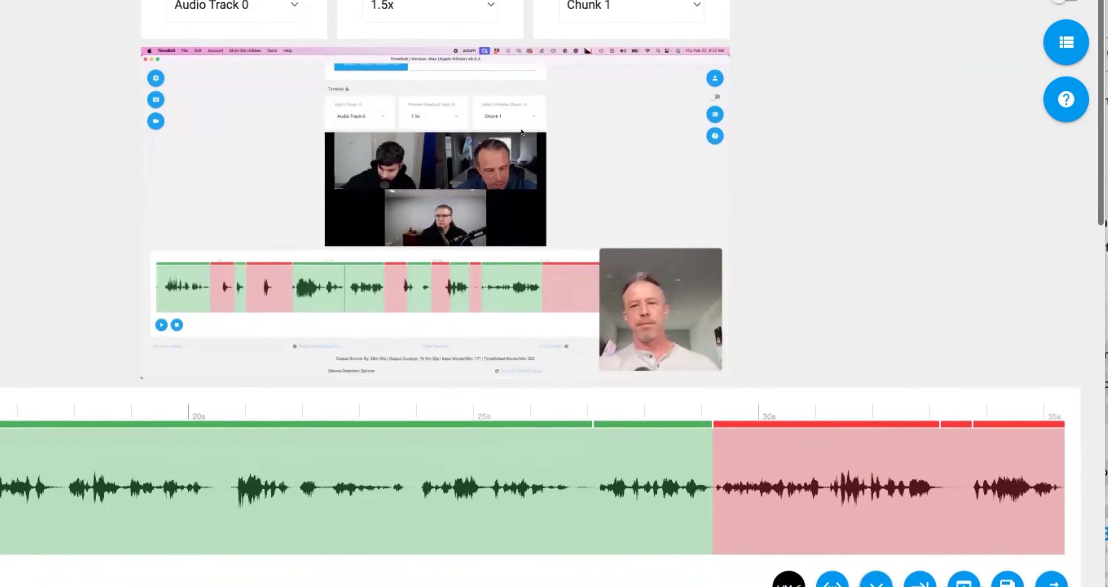
pyautogui.scroll(-5, 523, 131)
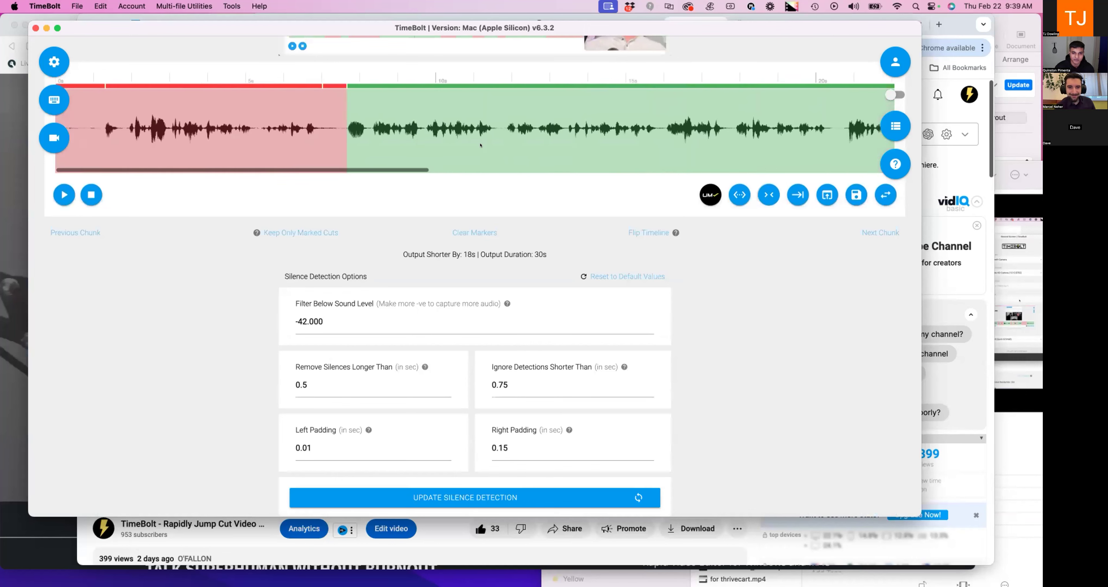
pyautogui.hscroll(5, 473, 135)
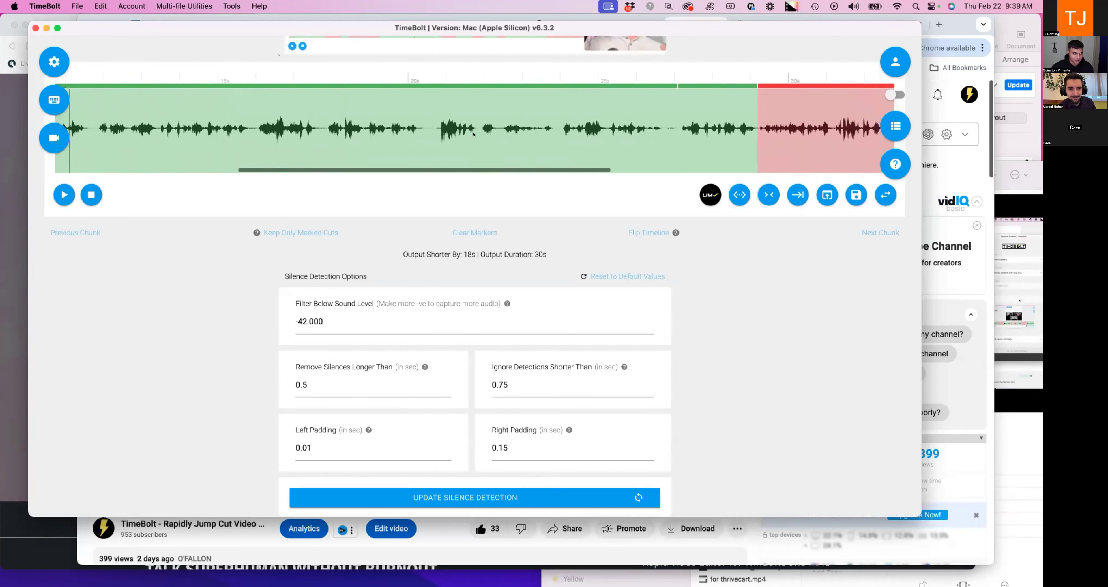
pyautogui.scroll(5, 473, 134)
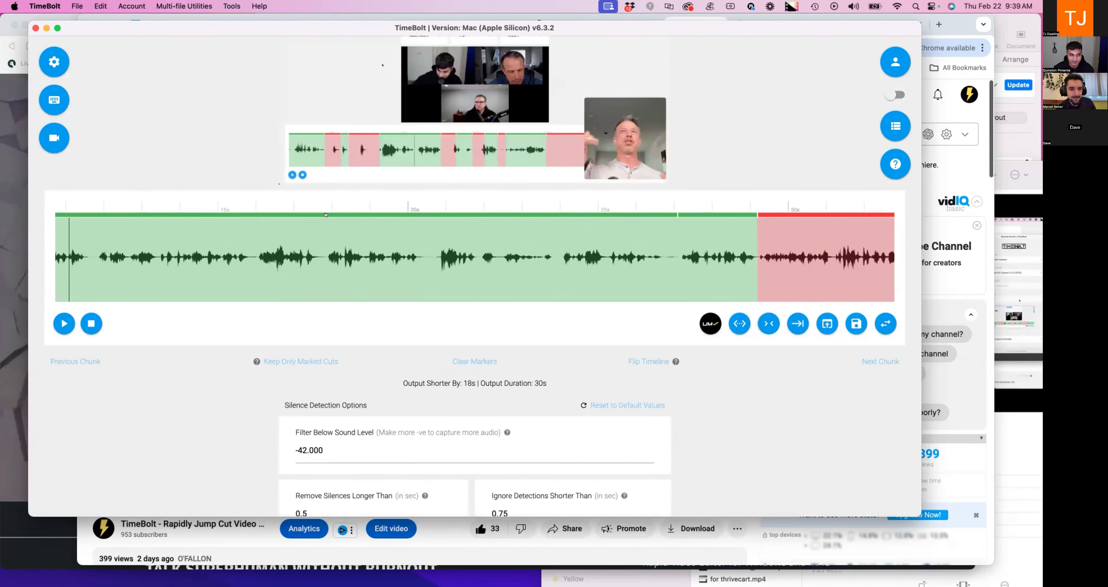